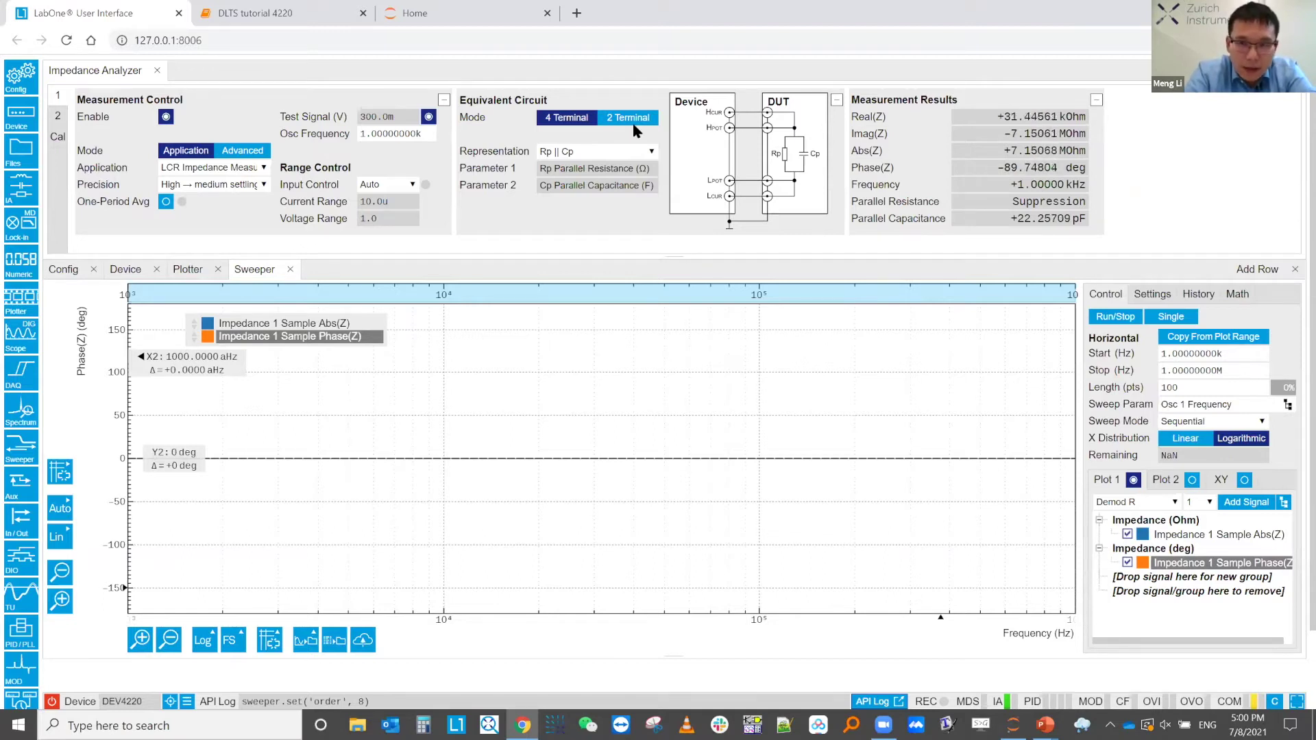
Open the API commands log and examine the recorded module commands and the connection code at its start
{"action": "left_click", "coordinate": [876, 703]}
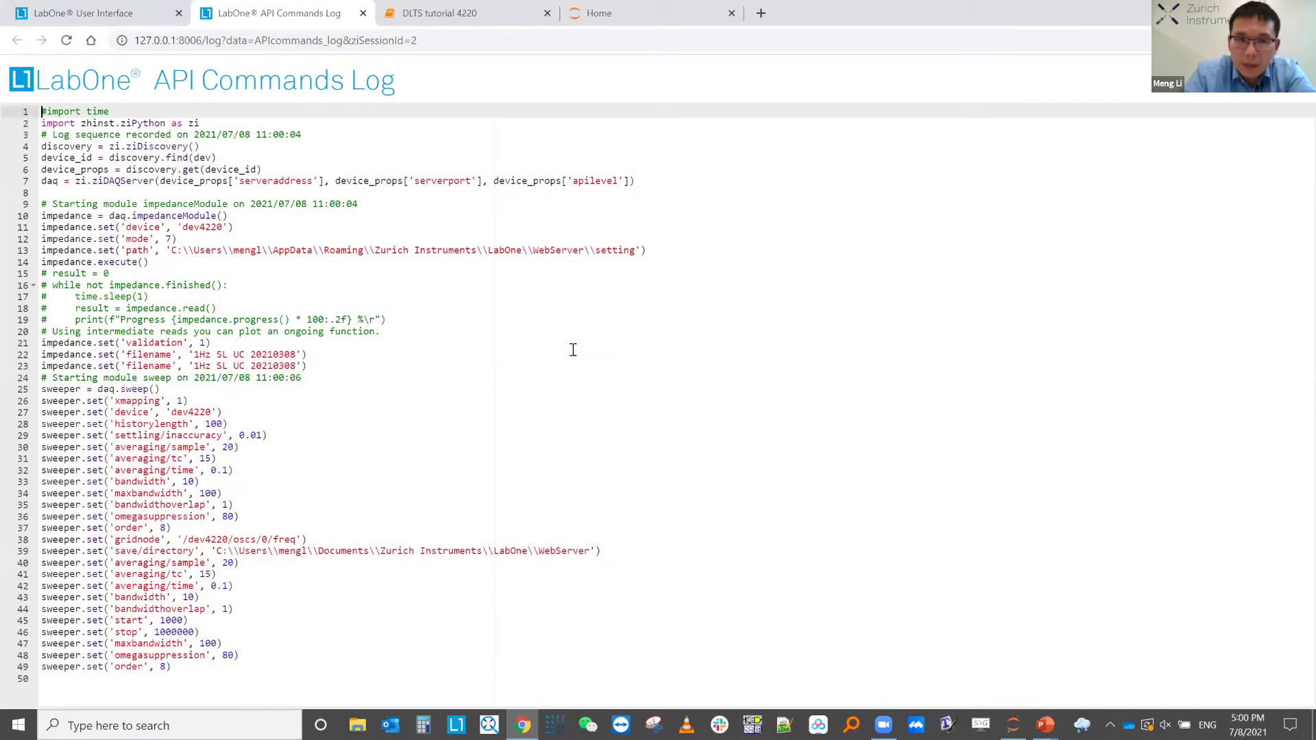
{"action": "left_click_drag", "start_coordinate": [180, 672], "coordinate": [41, 203]}
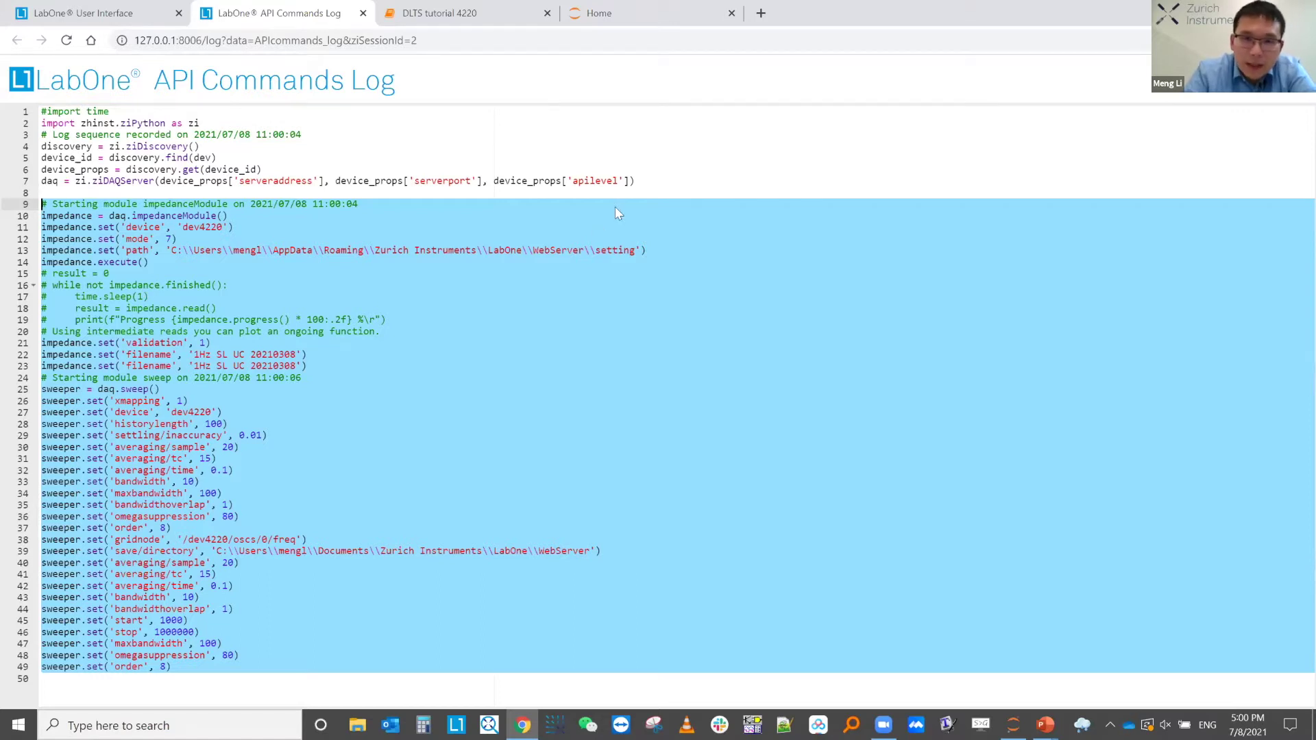
{"action": "left_click", "coordinate": [652, 180]}
{"action": "left_click_drag", "start_coordinate": [667, 170], "coordinate": [74, 111]}
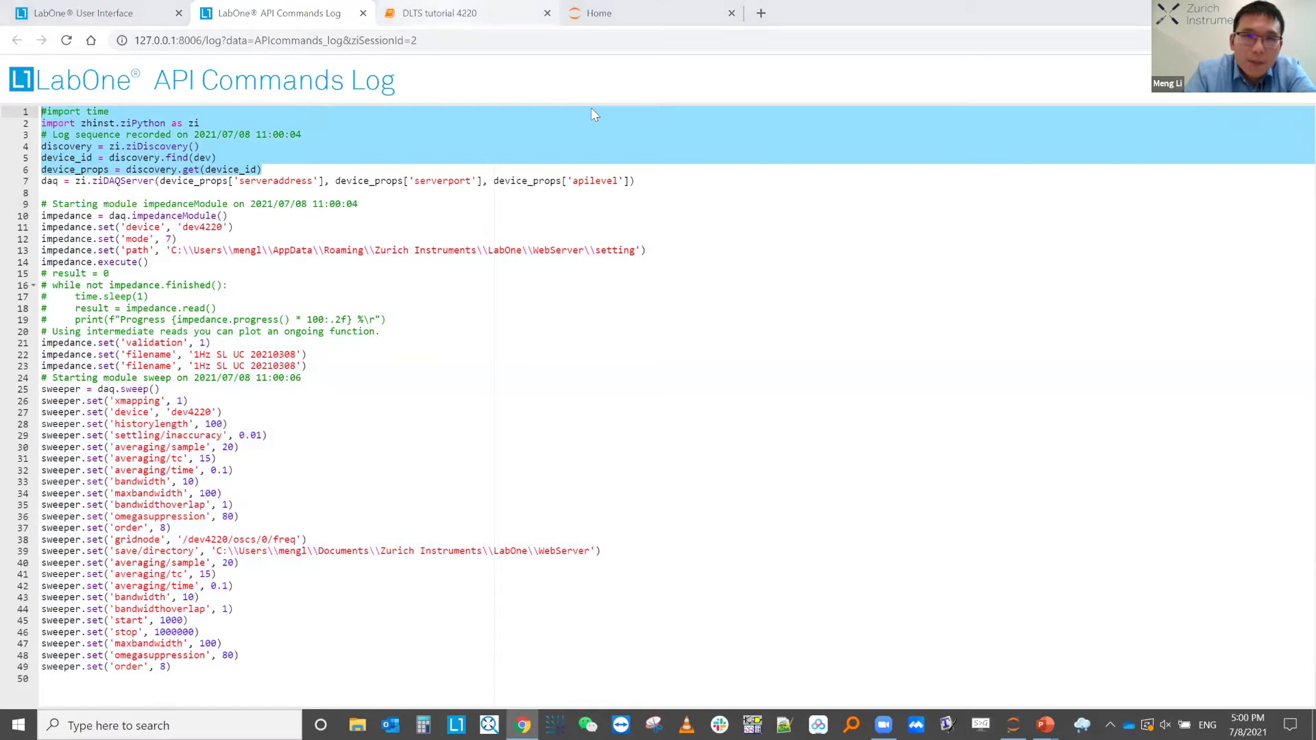
In the DLTS tutorial 4220 notebook, review the added imports and the dev4220 device ID, and run the Connection cell
{"action": "key", "text": "ctrl+Tab"}
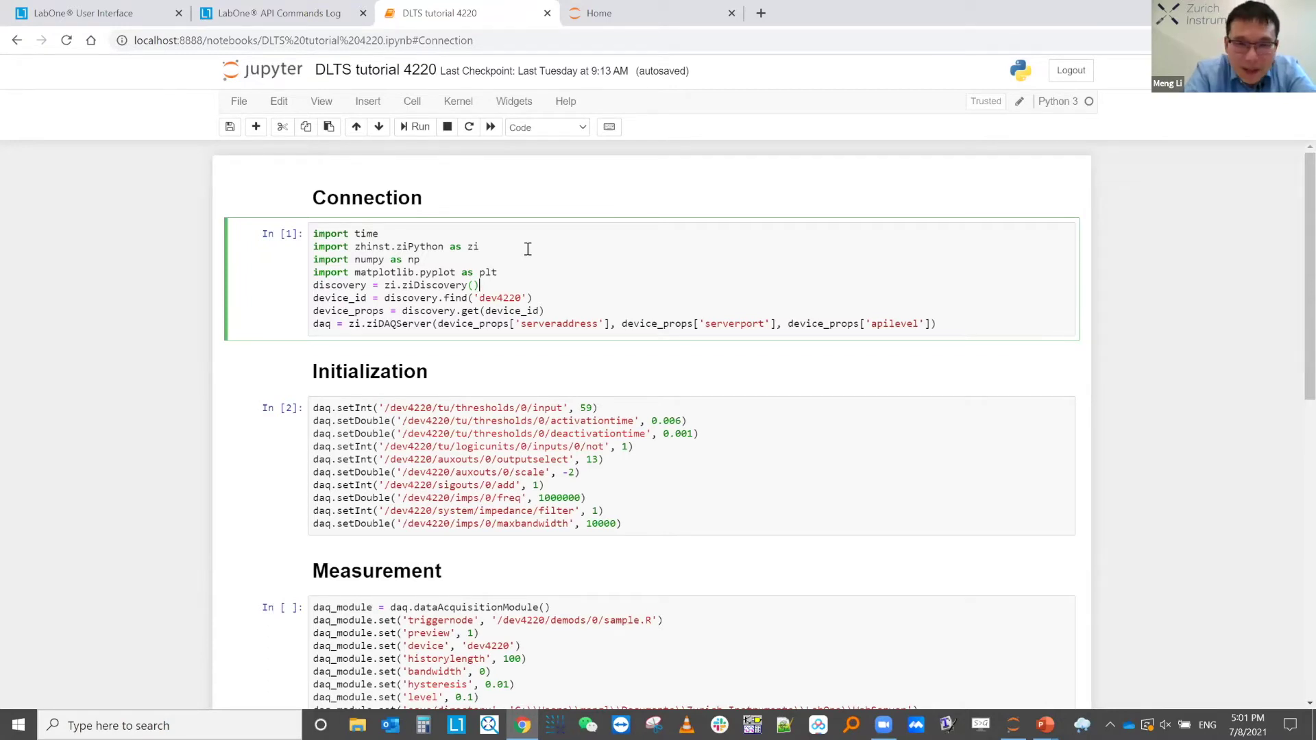
{"action": "left_click_drag", "start_coordinate": [499, 273], "coordinate": [312, 259]}
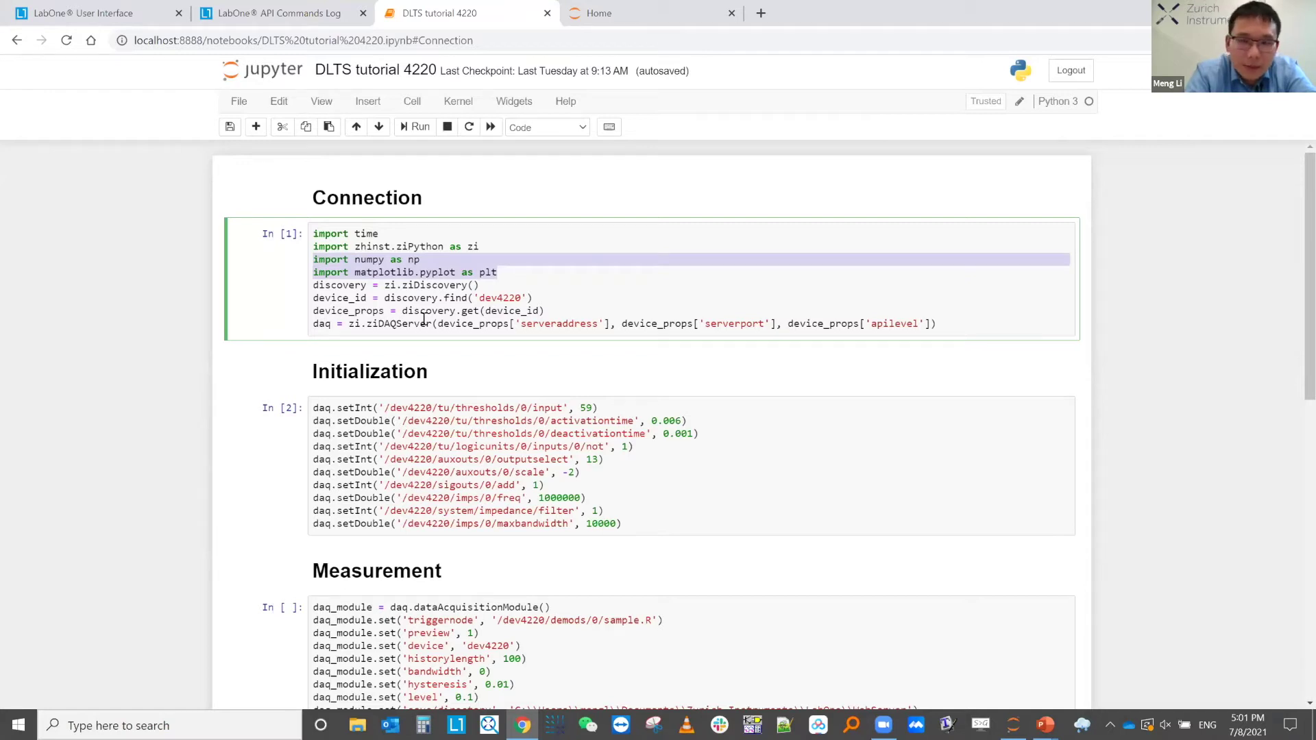
{"action": "left_click_drag", "start_coordinate": [522, 298], "coordinate": [479, 298]}
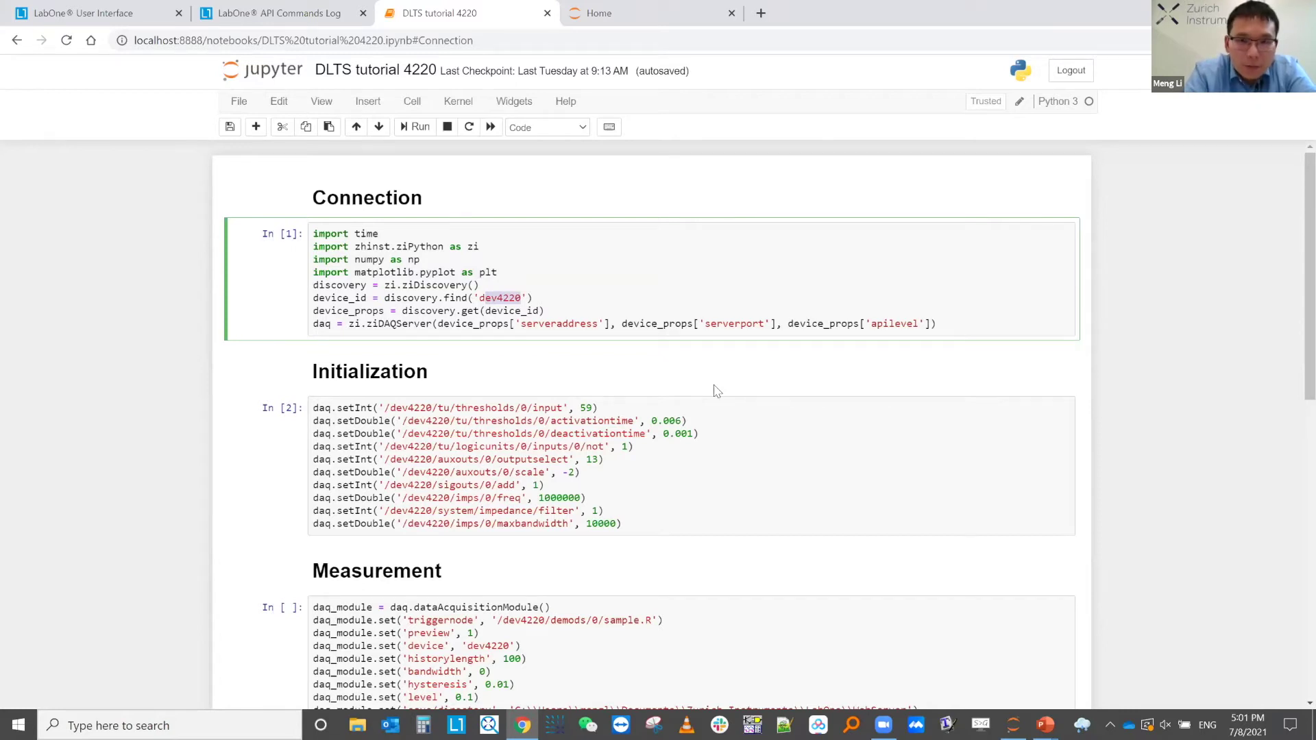
{"action": "left_click", "coordinate": [416, 128]}
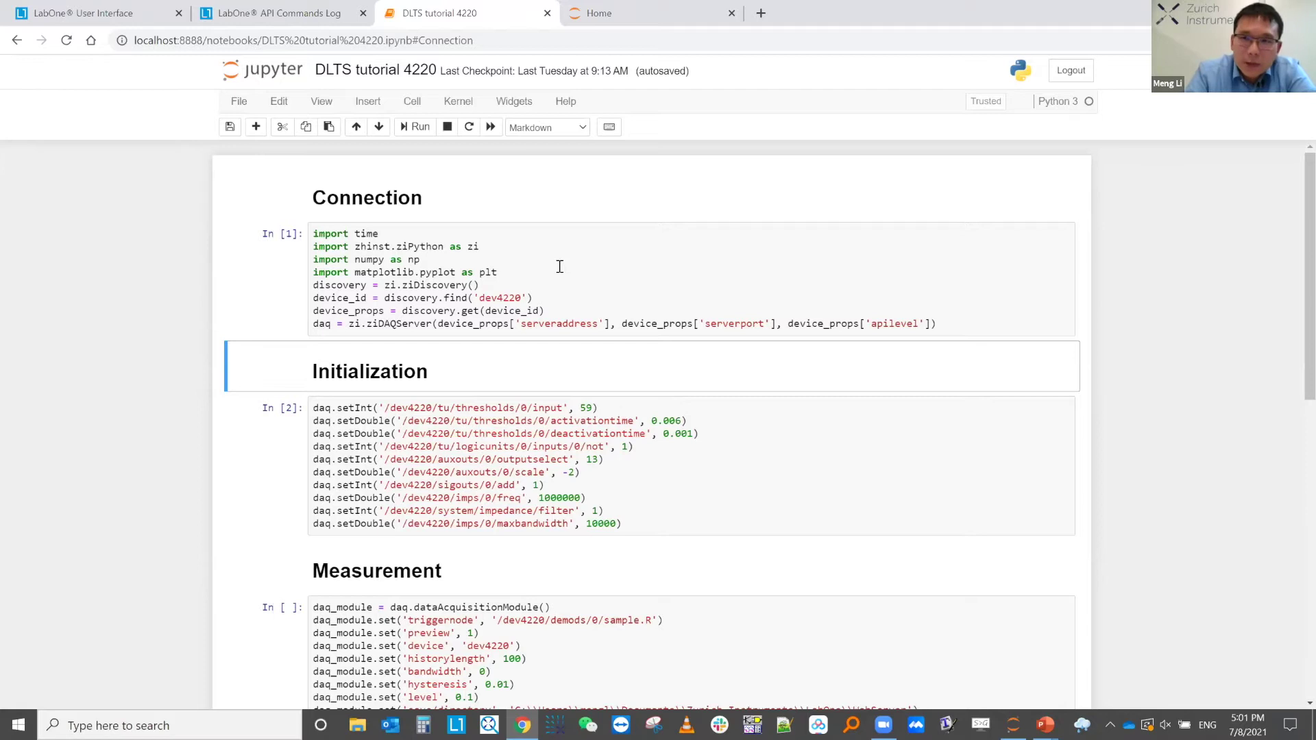
In LabOne, set threshold 1 to TU Output Value with 6 ms enable and 1 ms disable times, and negate logic unit 1's first input
{"action": "left_click", "coordinate": [49, 10]}
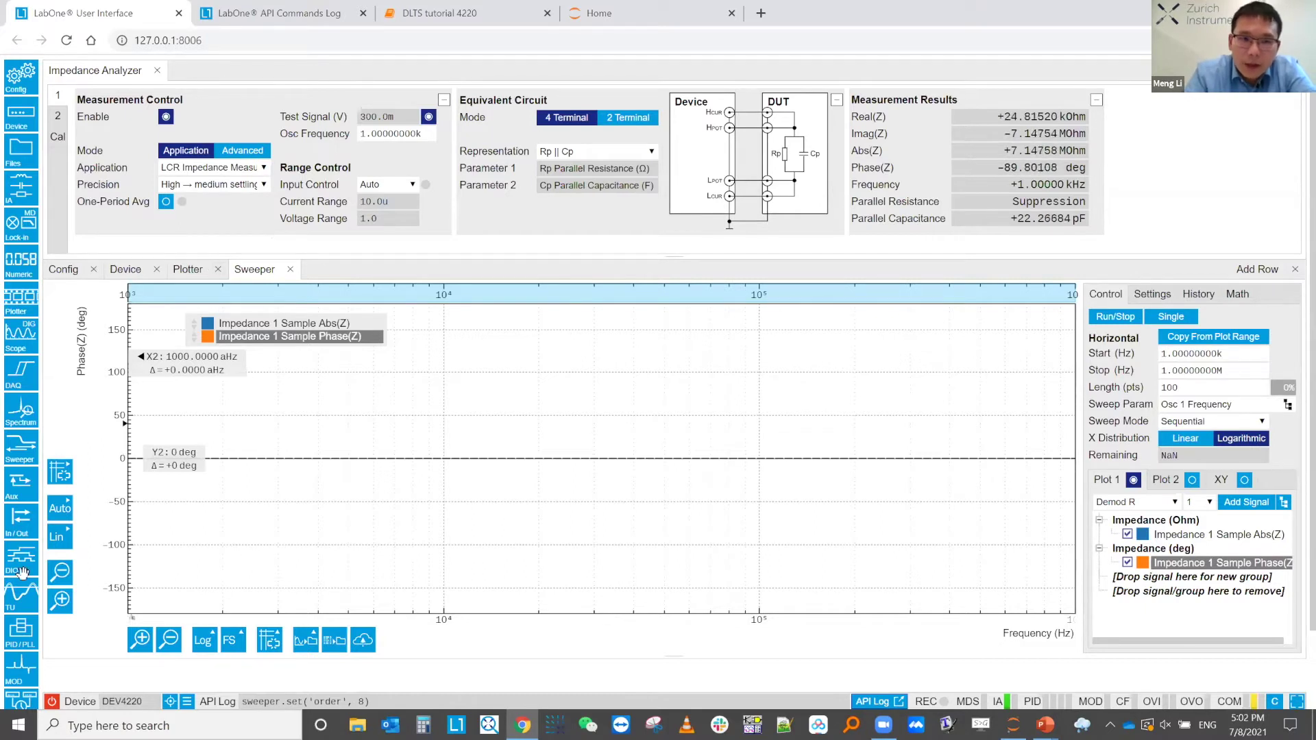
{"action": "left_click", "coordinate": [14, 601]}
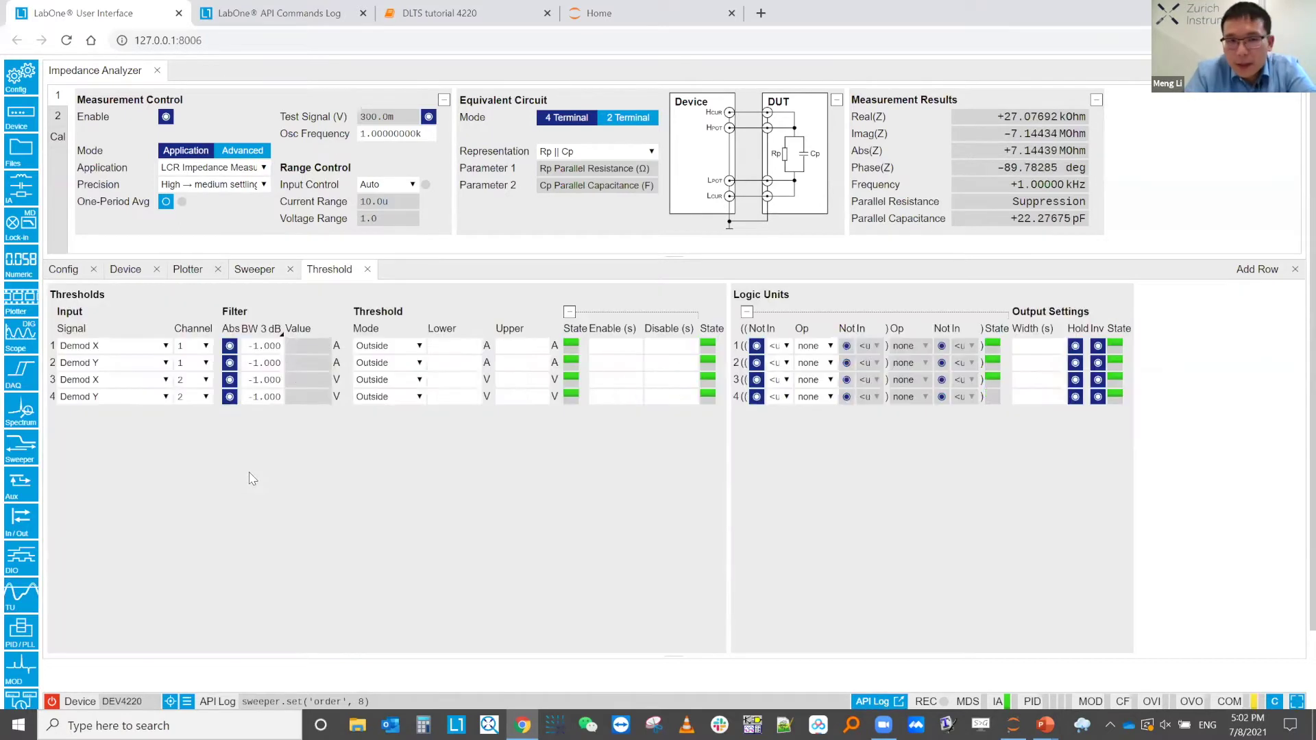
{"action": "left_click", "coordinate": [116, 346]}
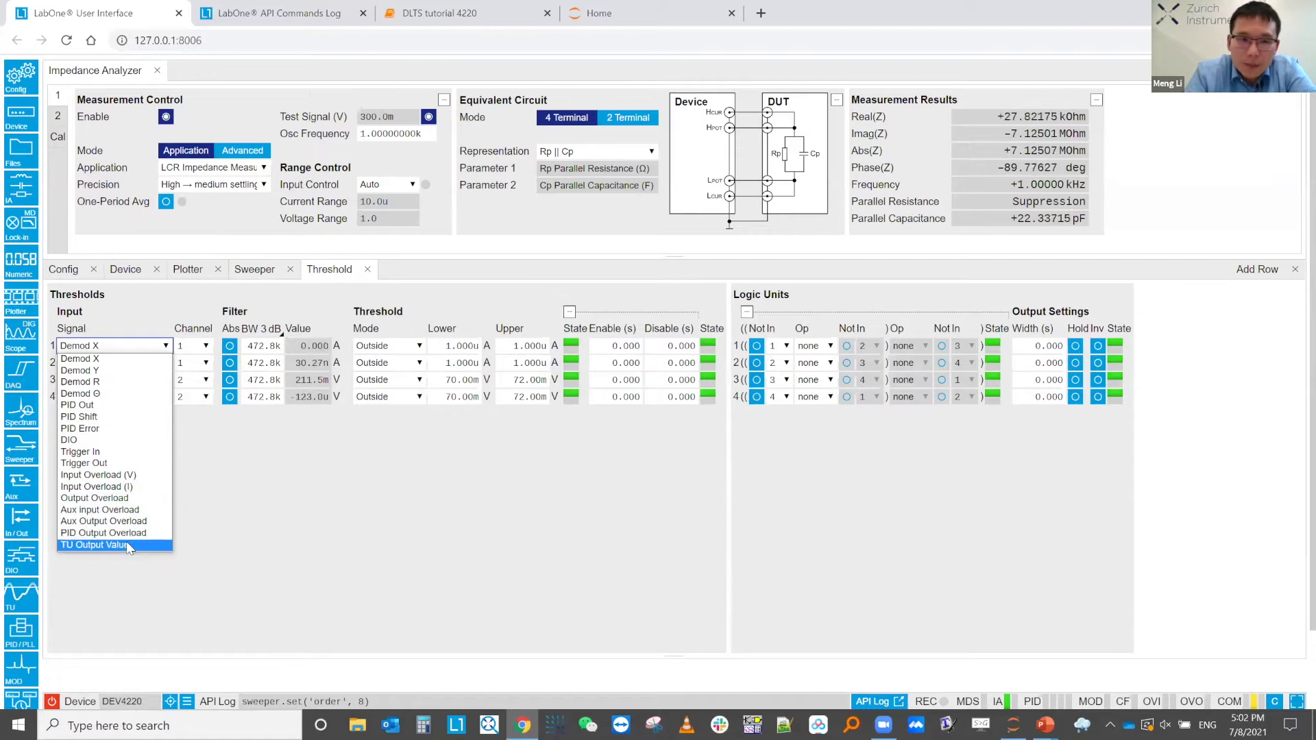
{"action": "left_click", "coordinate": [103, 545]}
{"action": "left_click", "coordinate": [600, 344]}
{"action": "type", "text": "6m"}
{"action": "key", "text": "Tab"}
{"action": "type", "text": "1m"}
{"action": "key", "text": "Return"}
{"action": "left_click", "coordinate": [757, 345]}
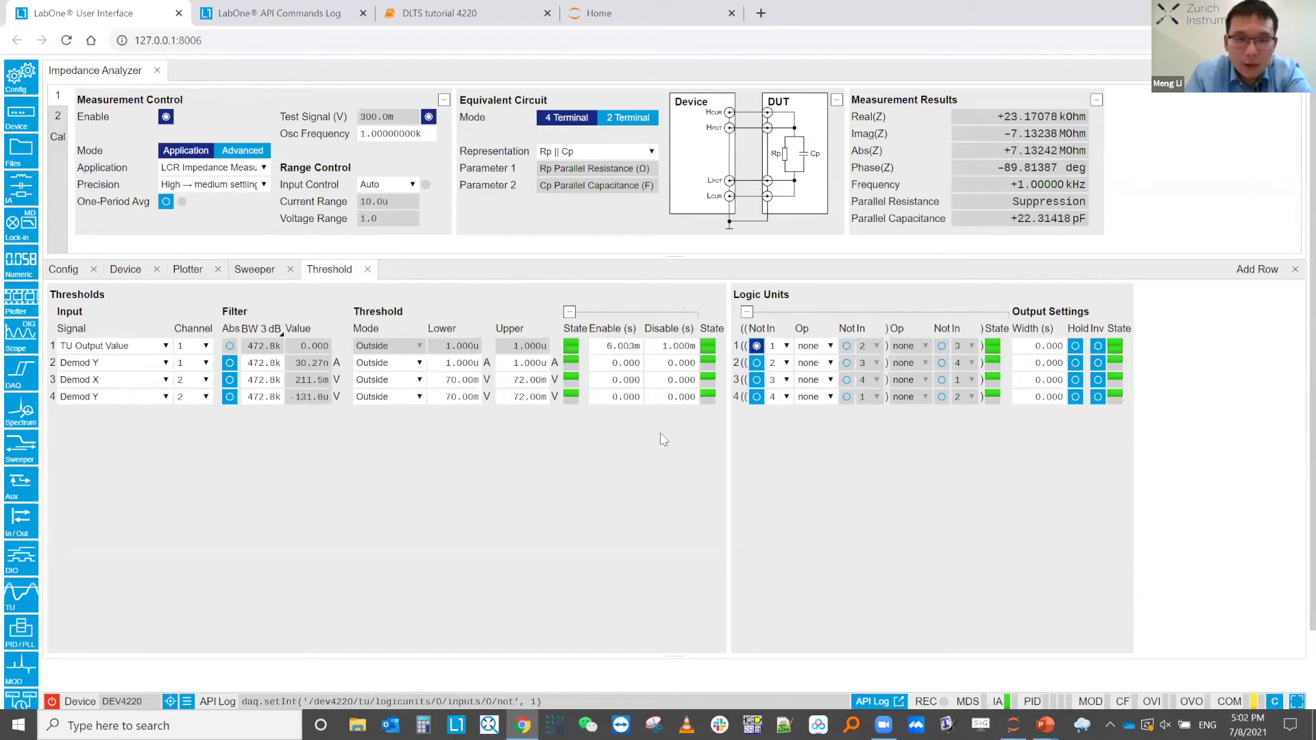
Configure Aux Output 1 to carry the TU Output Value signal with a scale of -2 V
{"action": "left_click", "coordinate": [24, 487]}
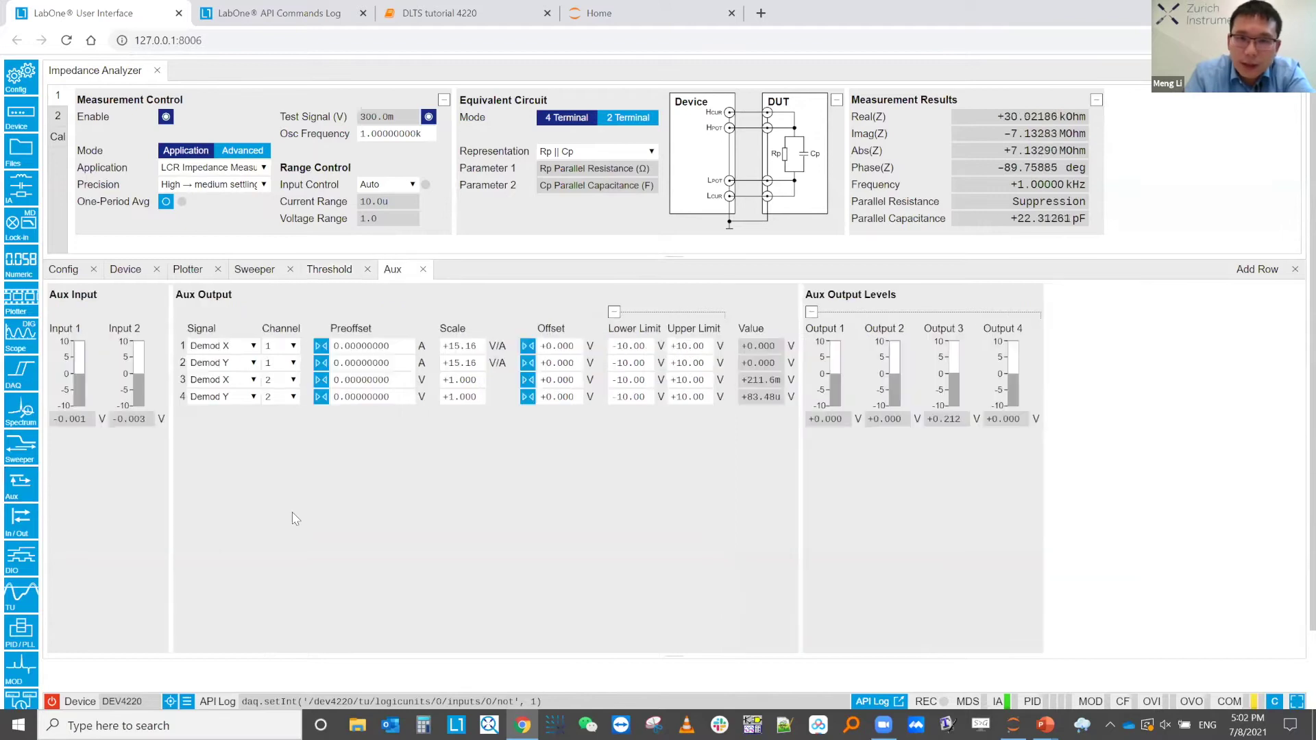
{"action": "left_click", "coordinate": [224, 346]}
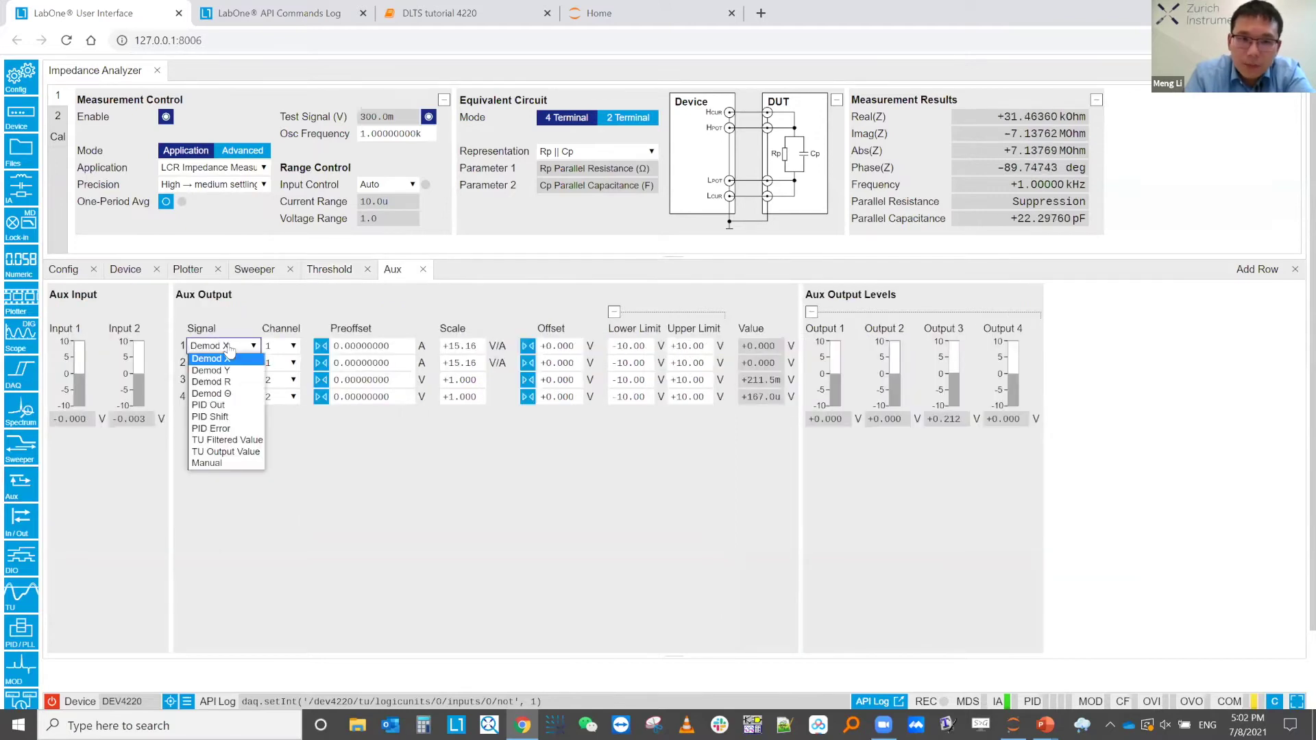
{"action": "left_click", "coordinate": [247, 453]}
{"action": "left_click", "coordinate": [459, 345]}
{"action": "key", "text": "ctrl+a"}
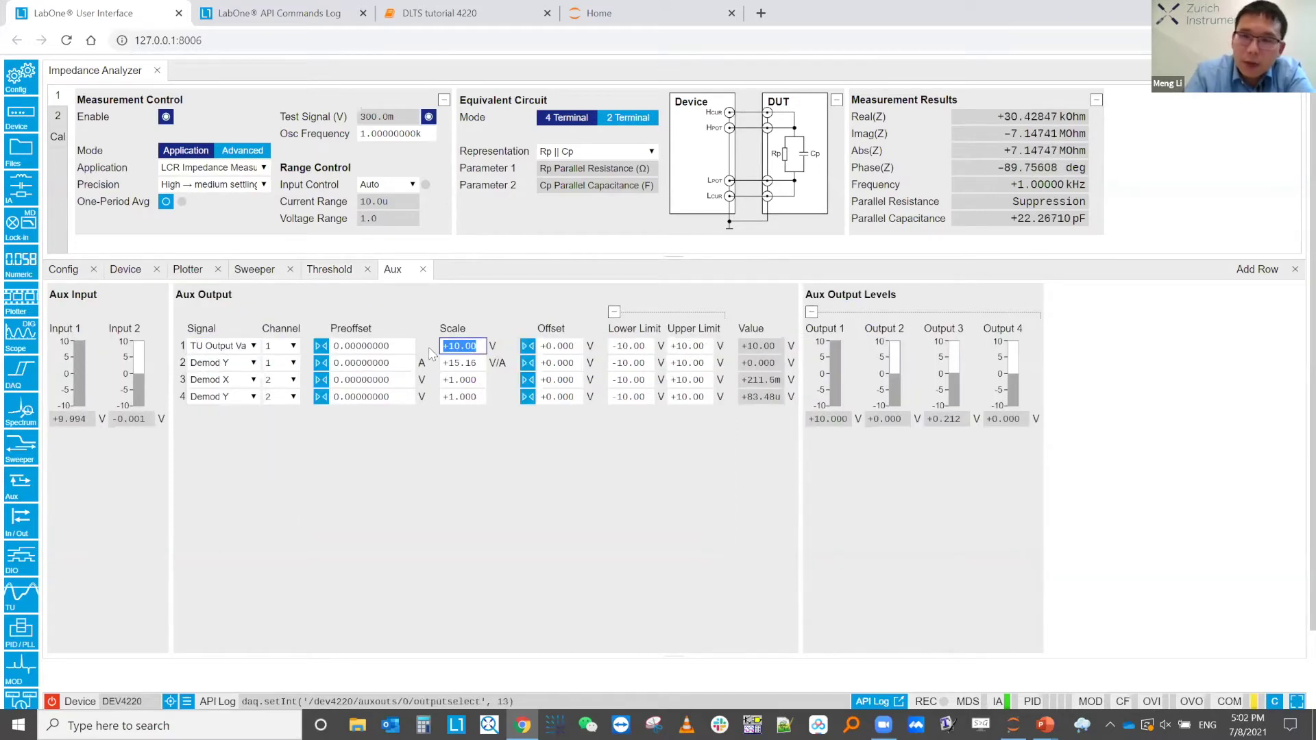
{"action": "type", "text": "-2"}
{"action": "key", "text": "Return"}
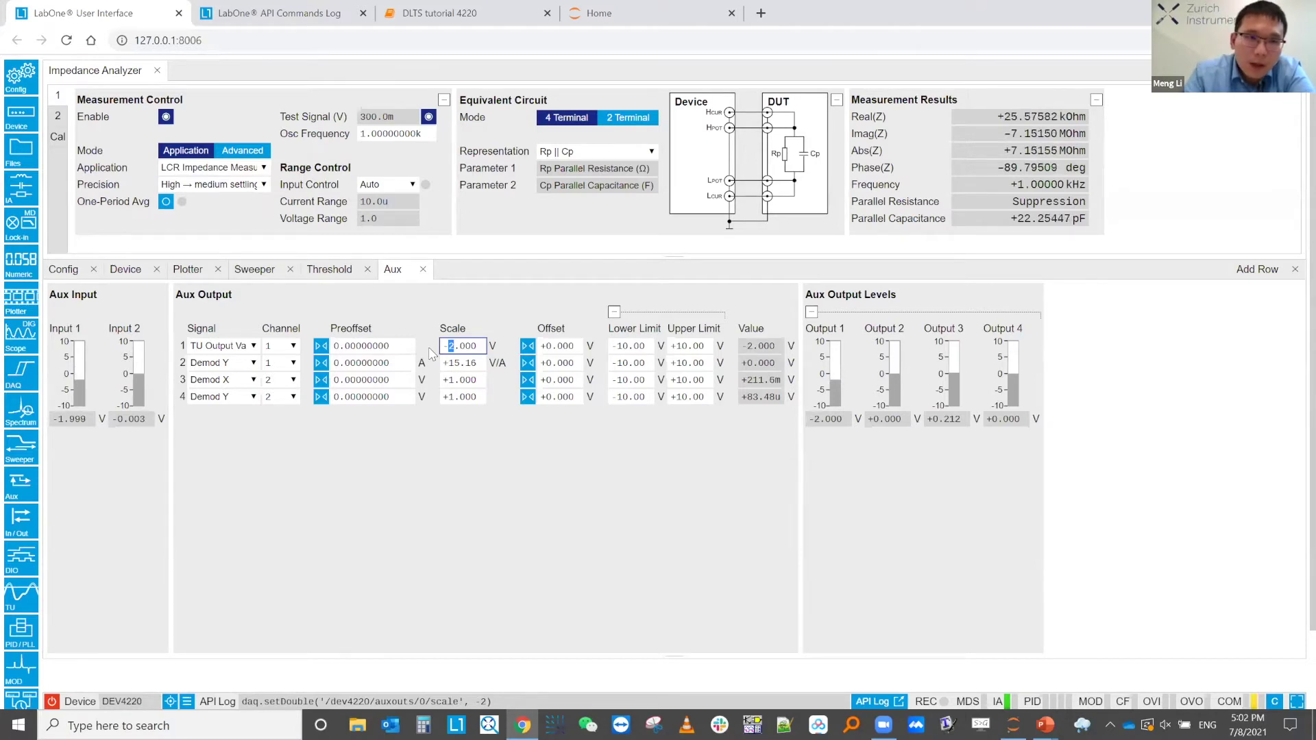
Enable Add on lock-in Signal Output 1 and set the impedance analyzer's oscillator frequency to 1 MHz
{"action": "left_click", "coordinate": [20, 225]}
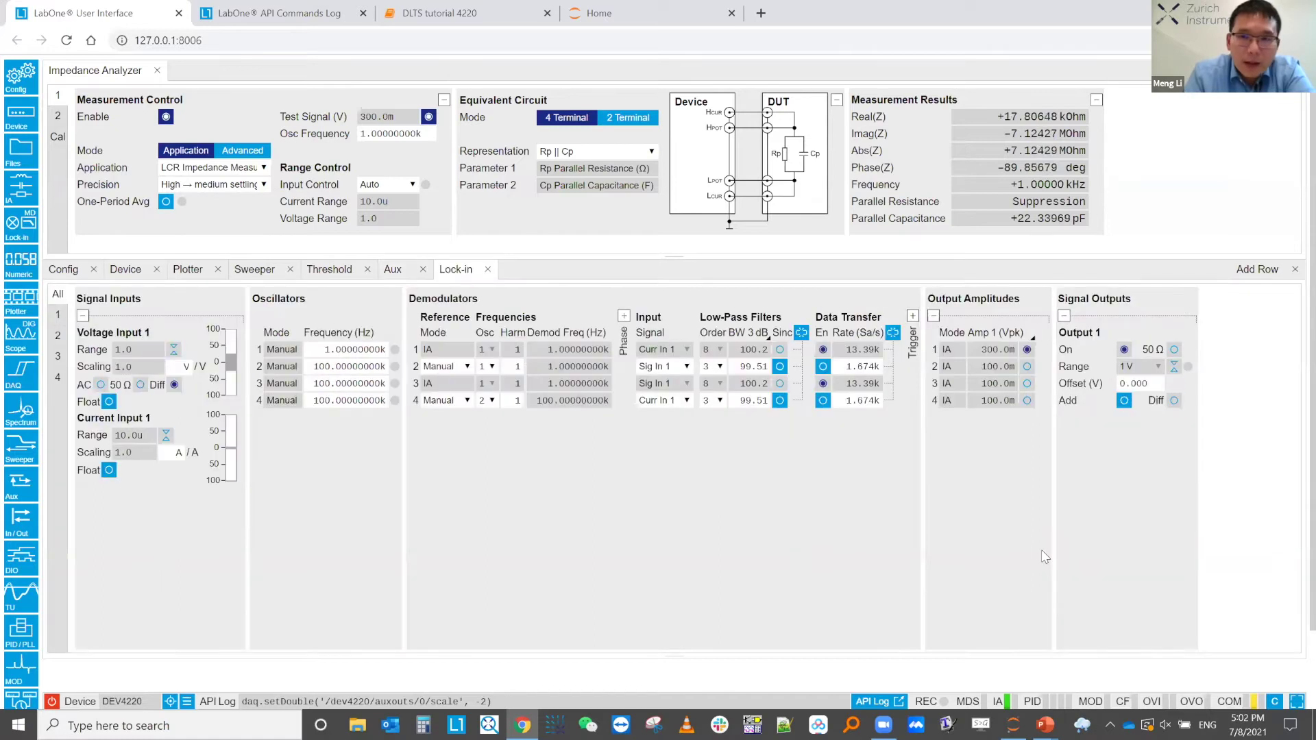
{"action": "left_click", "coordinate": [1123, 400]}
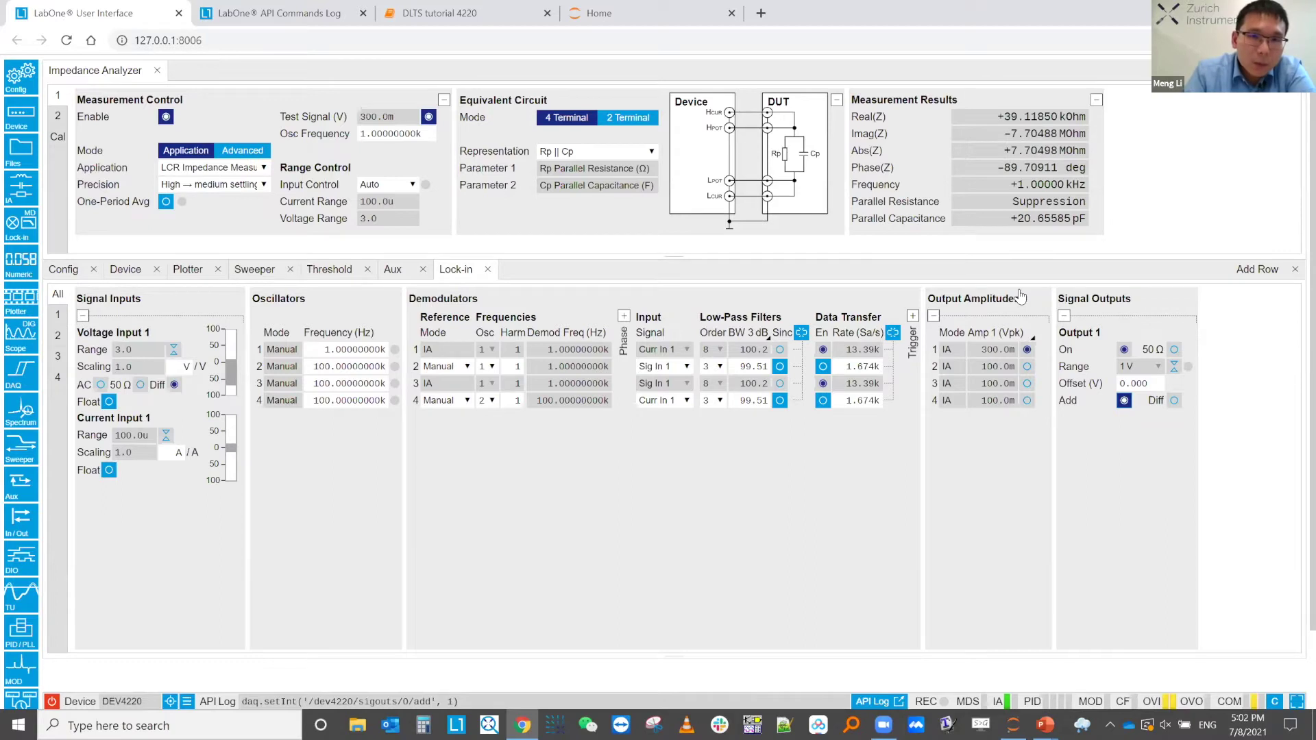
{"action": "left_click", "coordinate": [387, 133]}
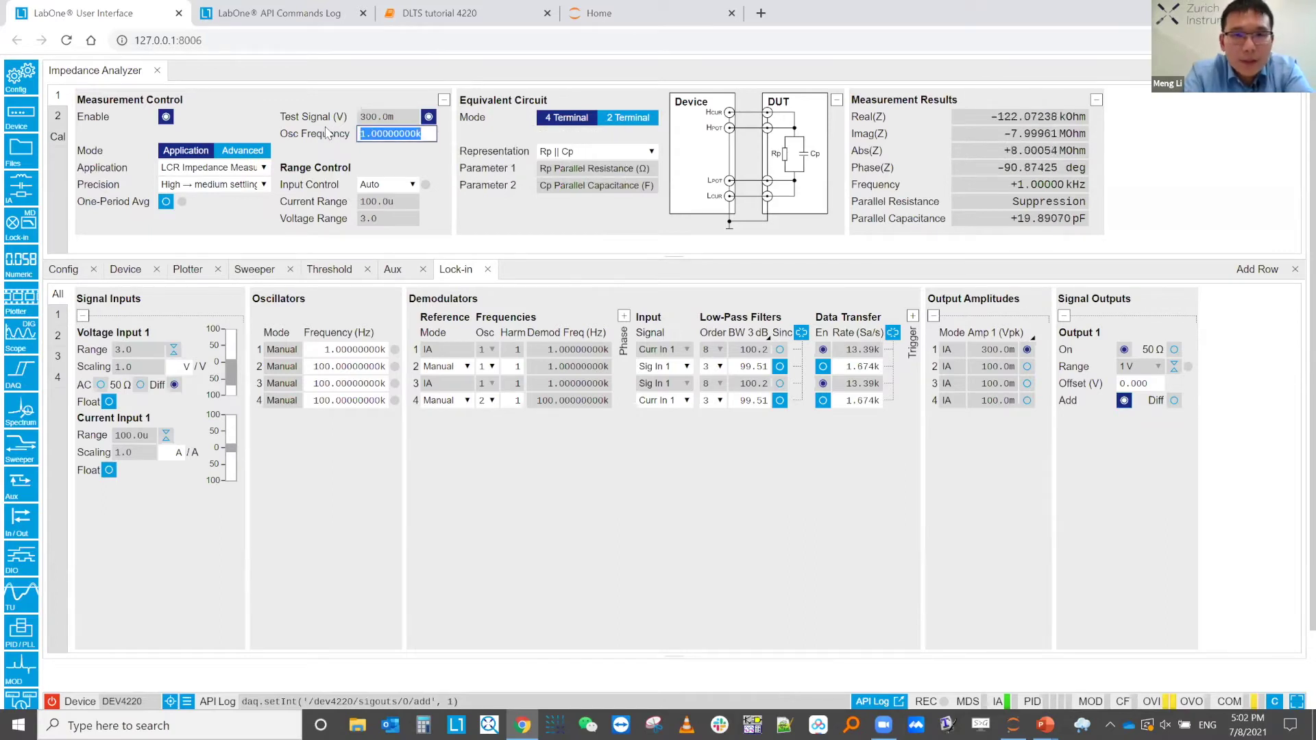
{"action": "type", "text": "1M"}
{"action": "key", "text": "Return"}
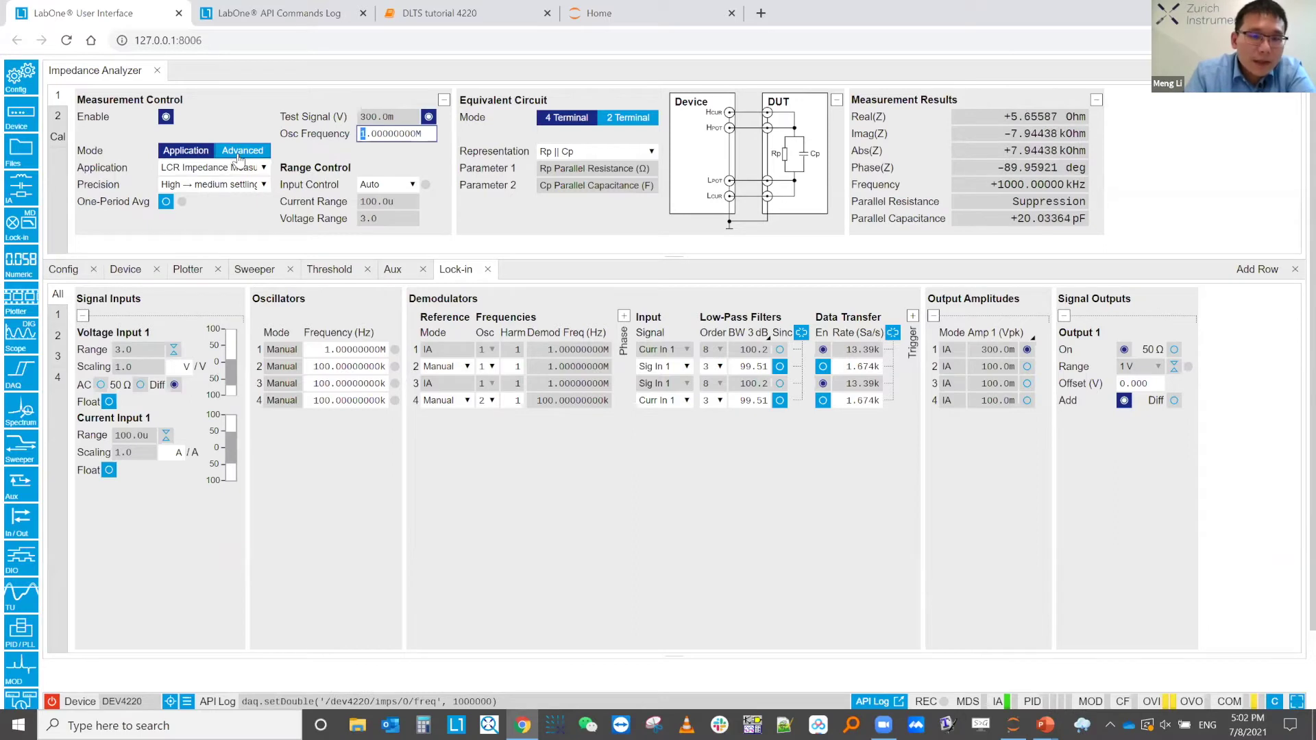
Switch the impedance measurement control to Advanced mode and set the Max Bandwidth to 10 kHz
{"action": "left_click", "coordinate": [240, 152]}
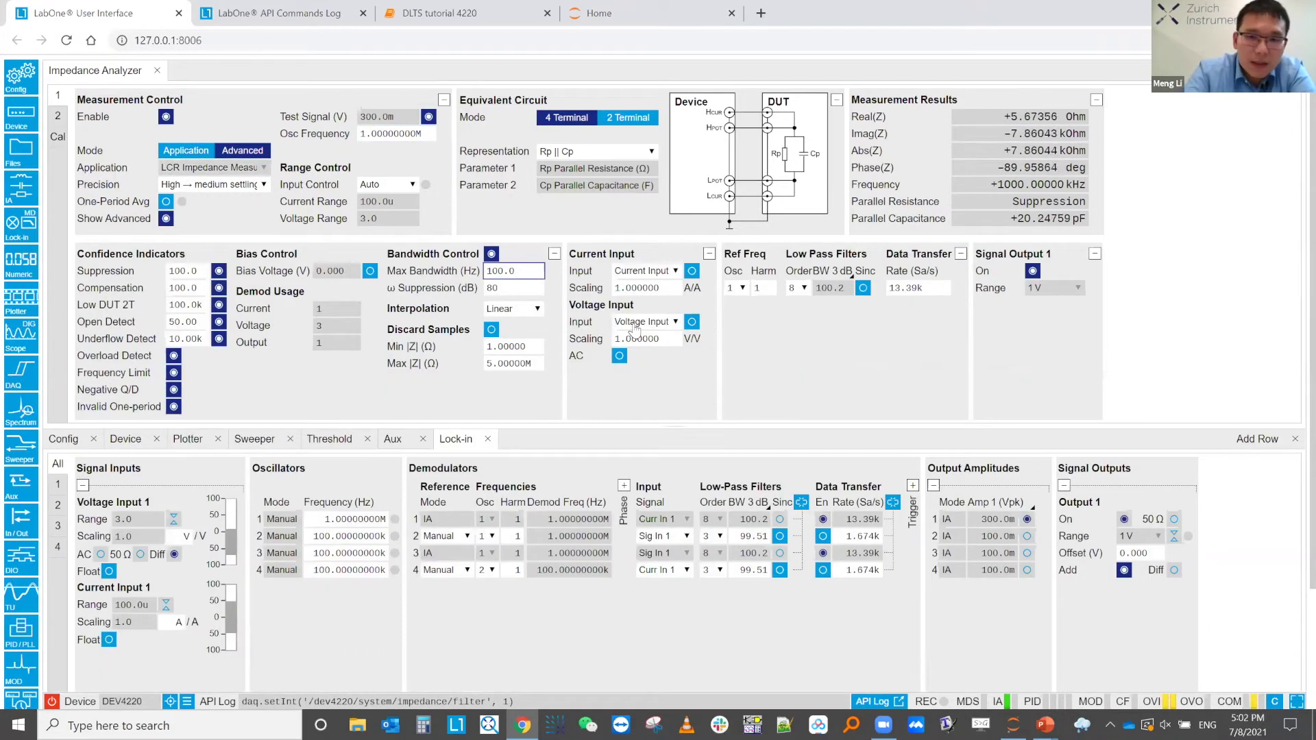
{"action": "type", "text": "10k"}
{"action": "key", "text": "Return"}
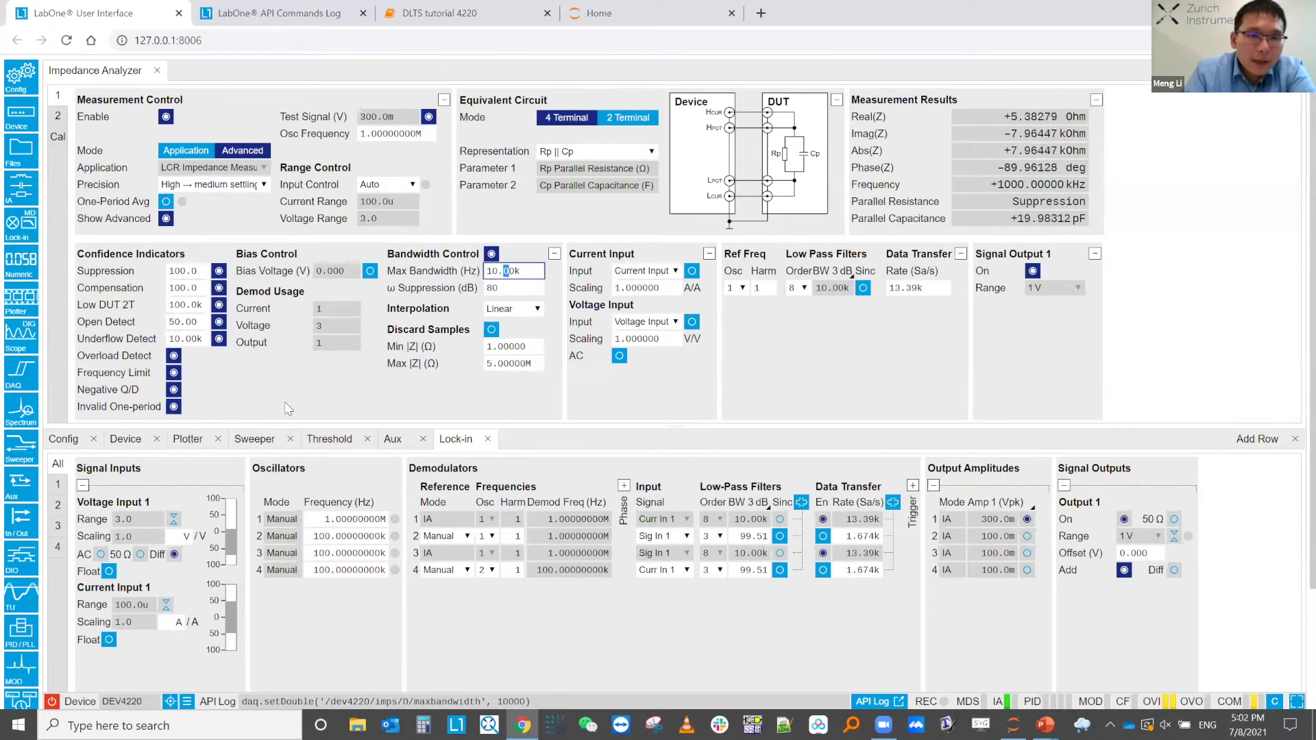
In the Plotter, hide the Abs(Z), Rep Parameter 1 and Phase(Z) traces and zoom in on individual pulses of Rep Parameter 2
{"action": "left_click", "coordinate": [187, 438]}
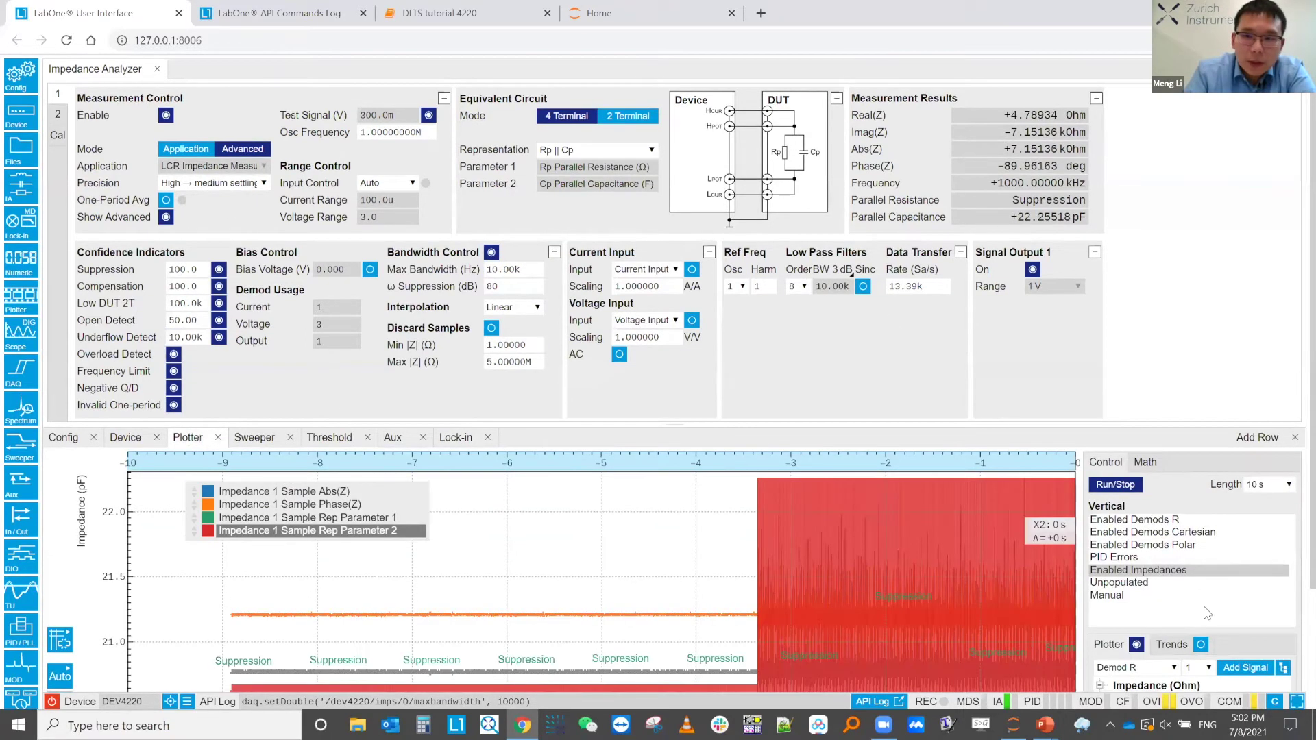
{"action": "scroll", "coordinate": [1208, 612], "scroll_direction": "down", "scroll_amount": 2}
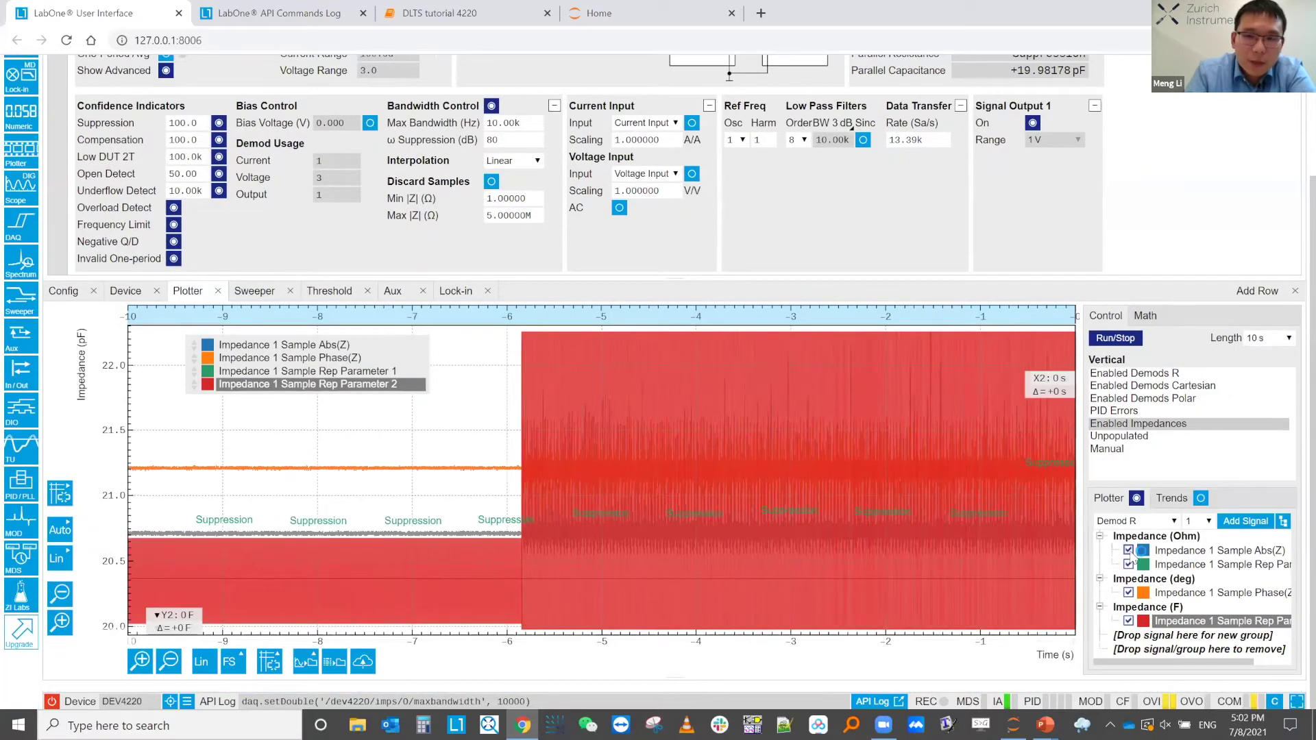
{"action": "left_click", "coordinate": [1128, 551]}
{"action": "left_click", "coordinate": [1128, 564]}
{"action": "left_click", "coordinate": [1128, 593]}
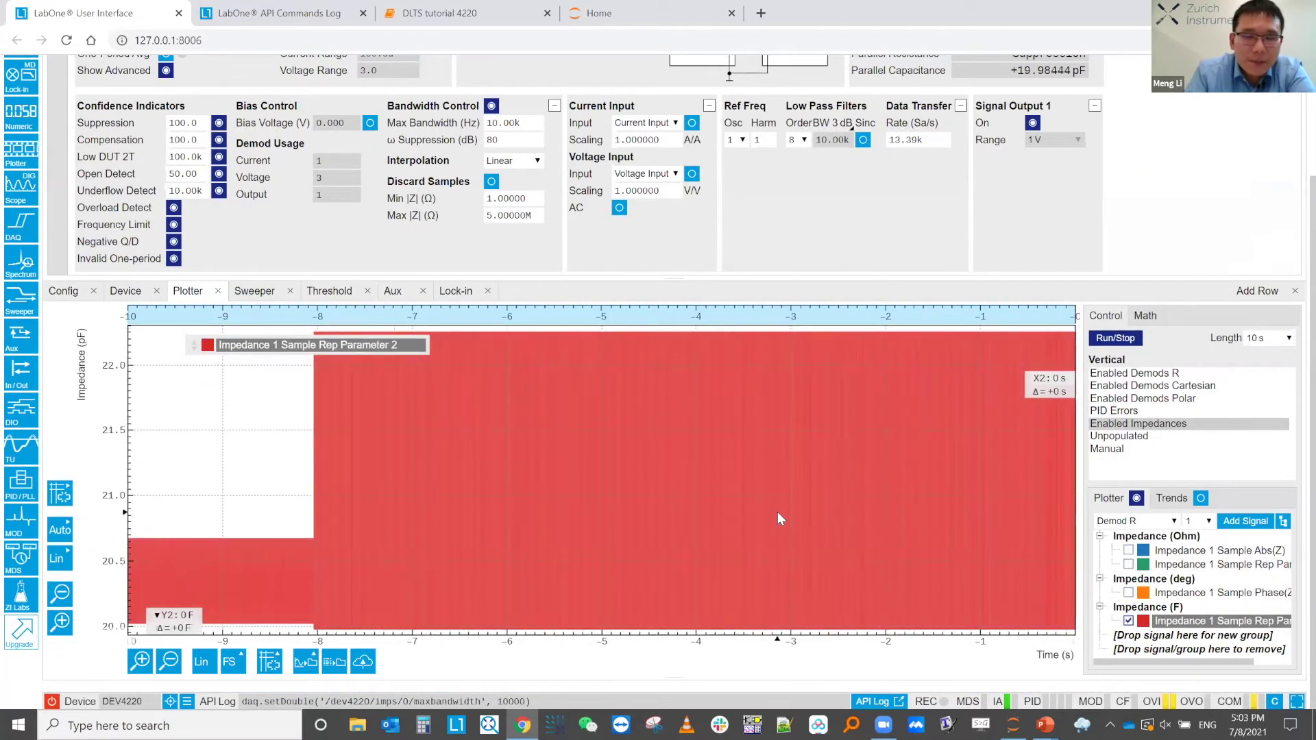
{"action": "scroll", "coordinate": [777, 512], "scroll_direction": "up", "scroll_amount": 5}
{"action": "scroll", "coordinate": [779, 519], "scroll_direction": "up", "scroll_amount": 5}
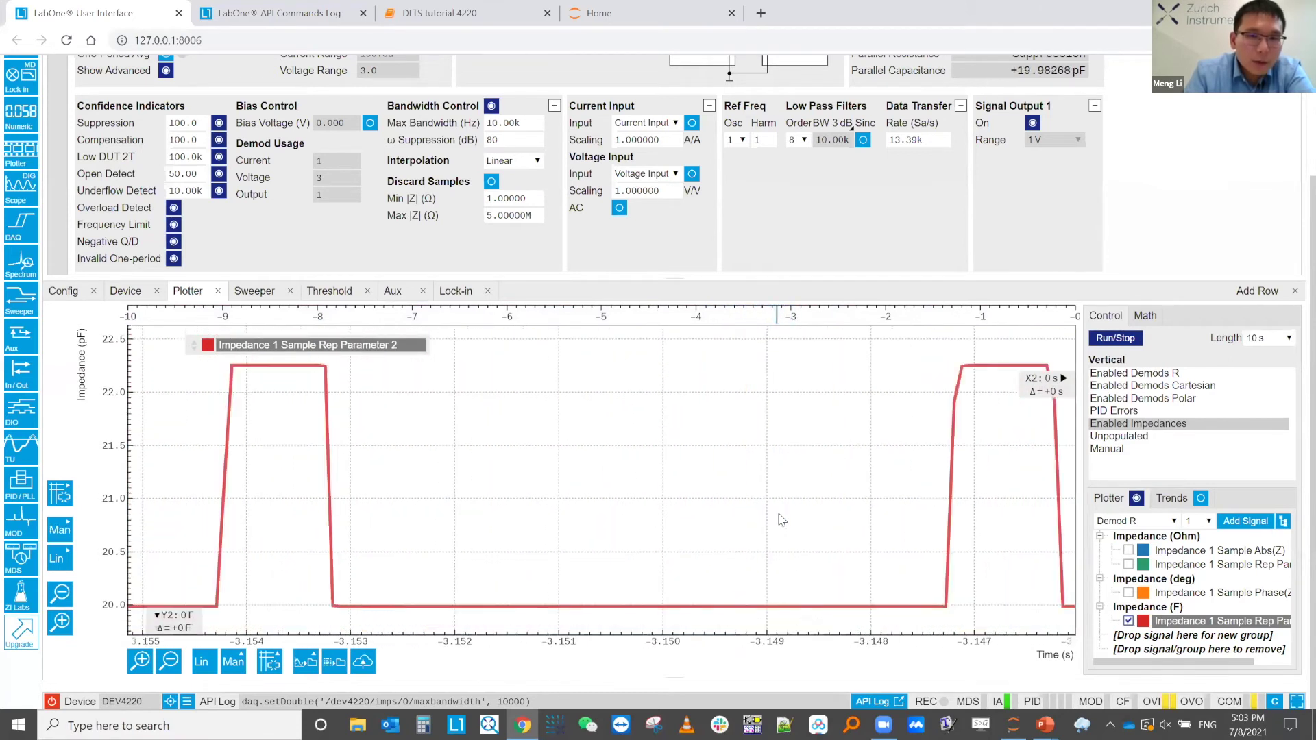
{"action": "scroll", "coordinate": [781, 519], "scroll_direction": "down", "scroll_amount": 1}
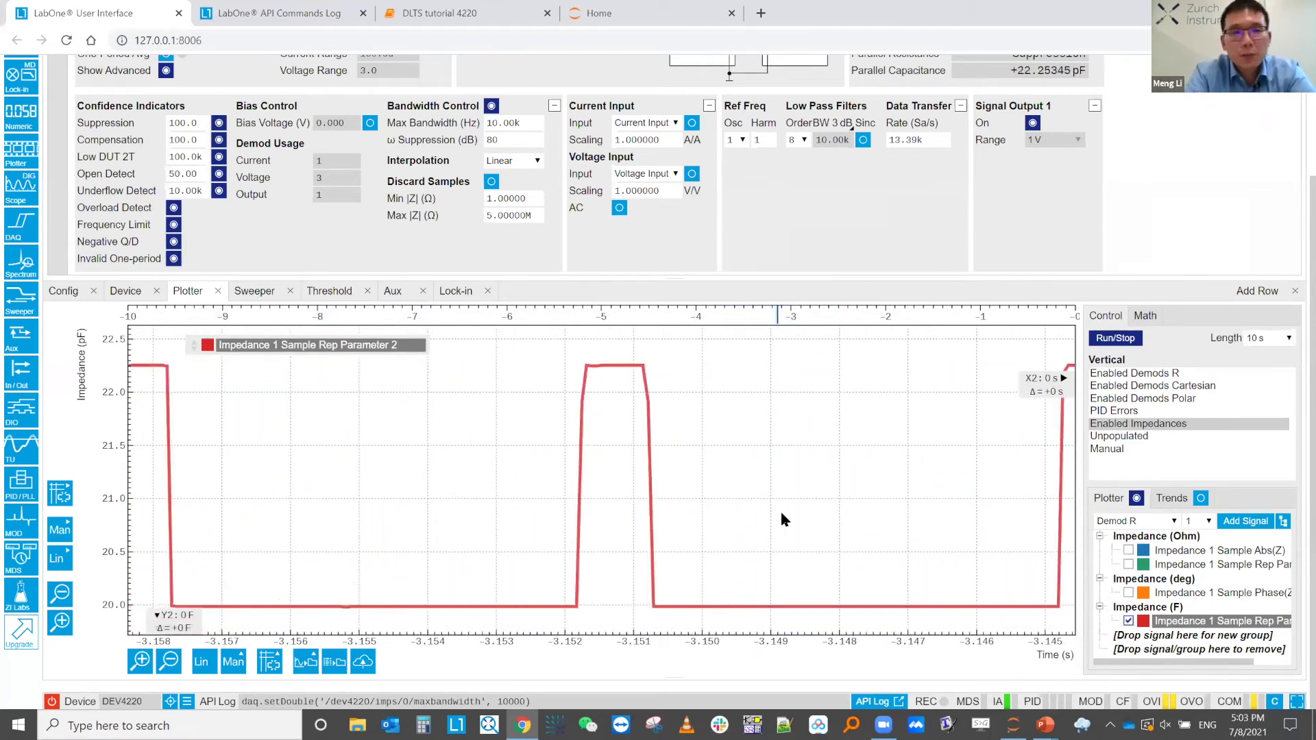
Refresh the API commands log and examine the newly recorded daq.setInt and daq.setDouble lines, from the threshold input to maxbandwidth
{"action": "left_click", "coordinate": [306, 7]}
{"action": "left_click", "coordinate": [66, 40]}
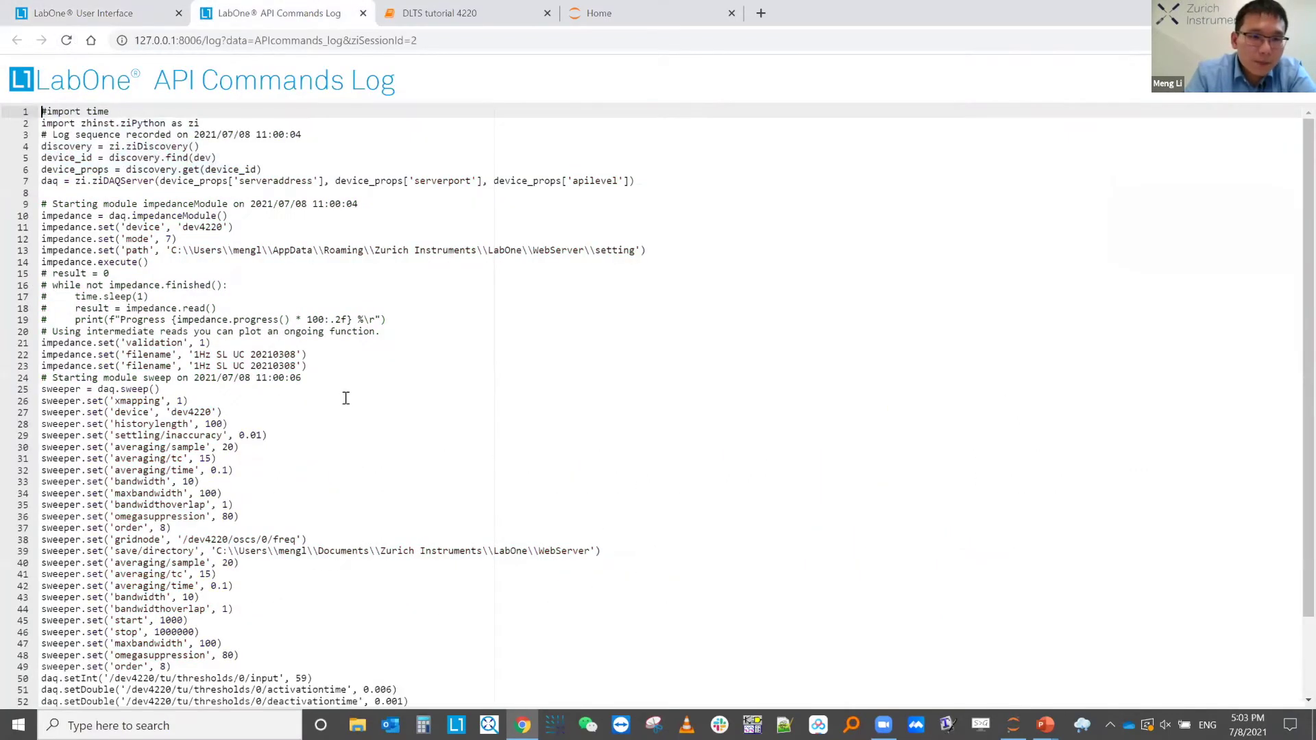
{"action": "scroll", "coordinate": [346, 398], "scroll_direction": "down", "scroll_amount": 3}
{"action": "left_click", "coordinate": [42, 585]}
{"action": "left_click", "coordinate": [66, 574]}
{"action": "left_click_drag", "start_coordinate": [42, 585], "coordinate": [340, 691]}
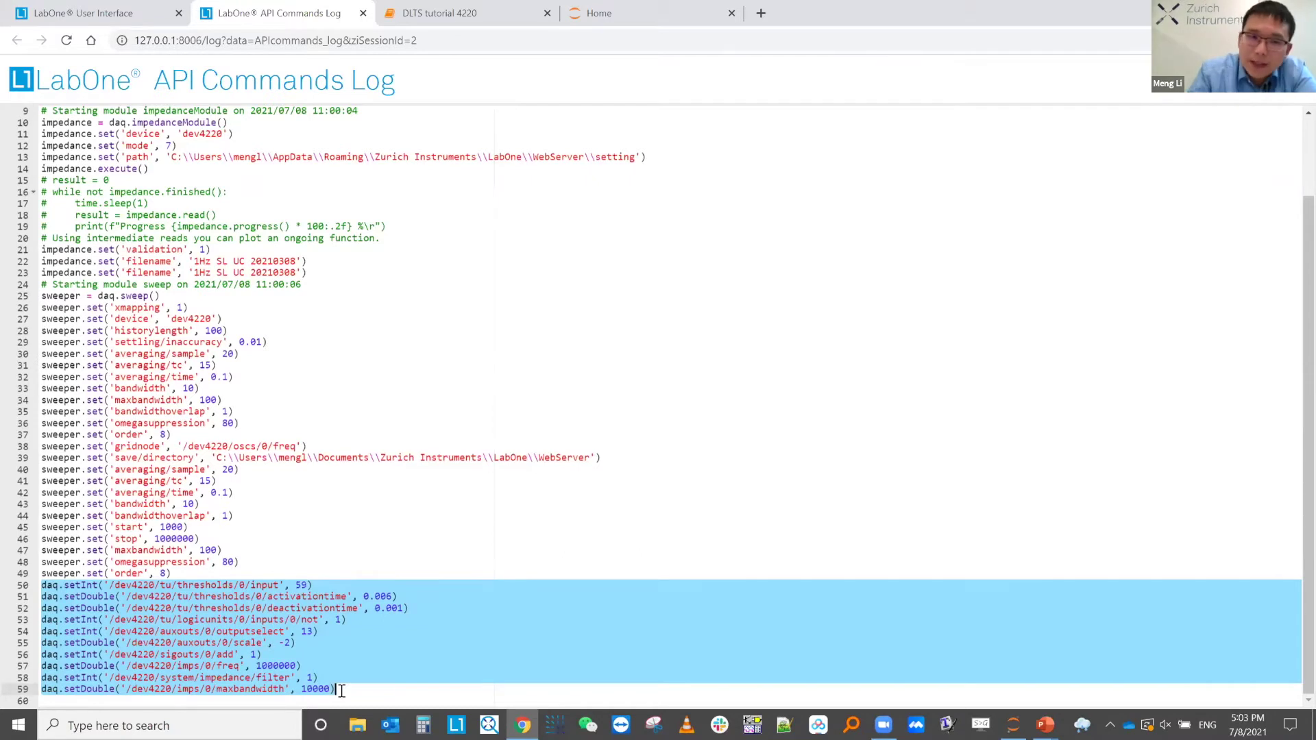
{"action": "left_click_drag", "start_coordinate": [314, 585], "coordinate": [40, 597]}
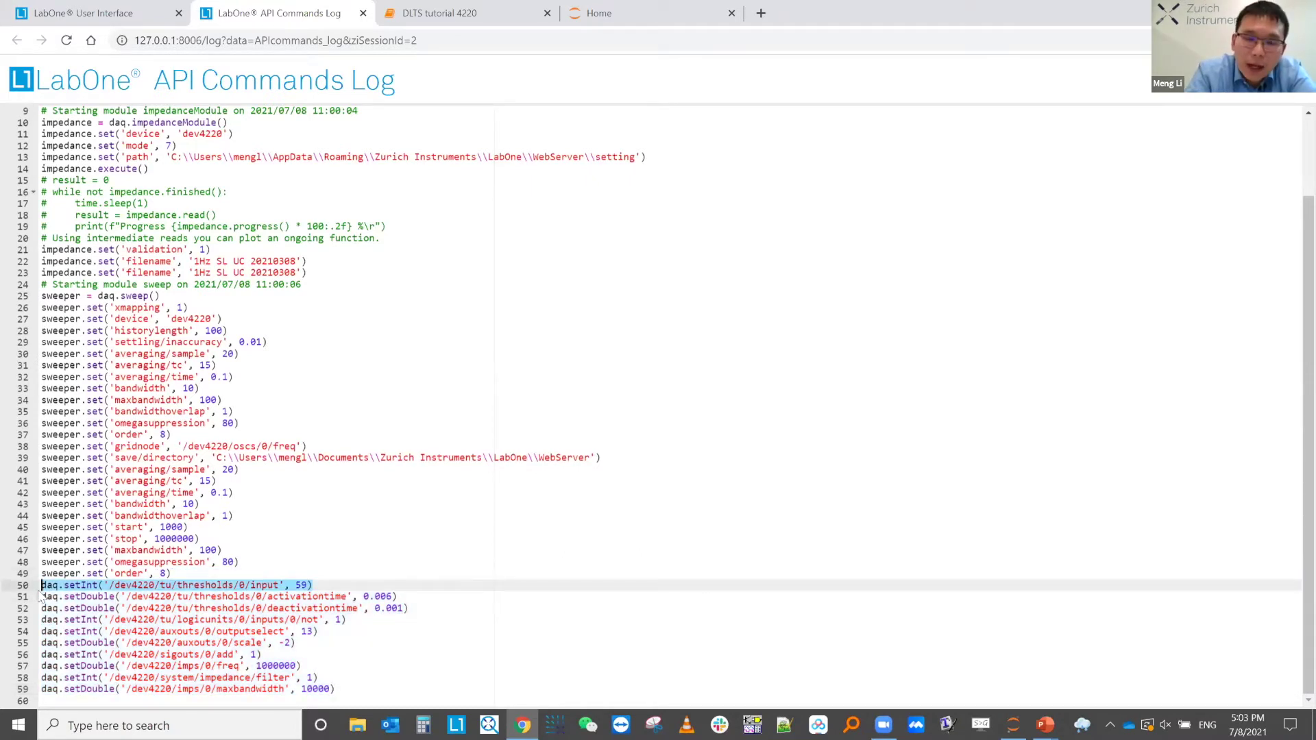
{"action": "left_click", "coordinate": [344, 690]}
{"action": "left_click", "coordinate": [27, 583], "text": "shift"}
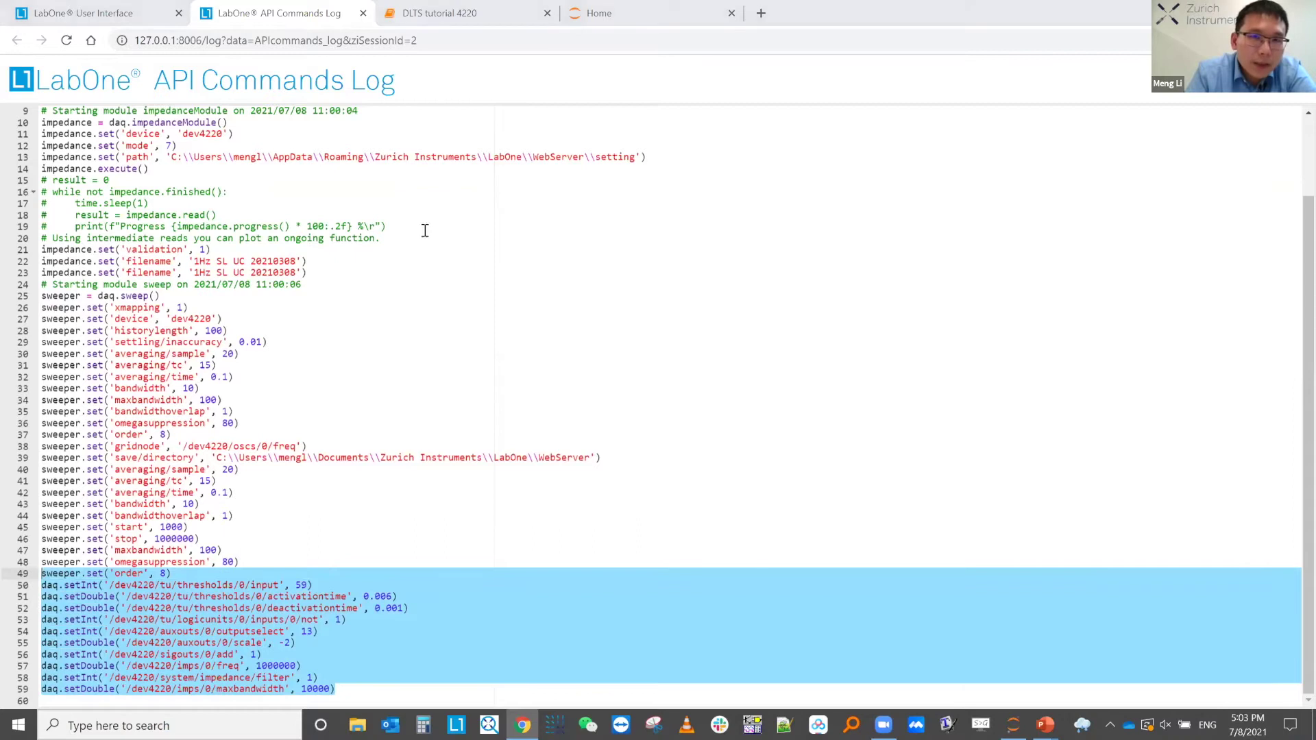
In the notebook's Initialization cell, change the maxbandwidth value to 100000 and run the cell
{"action": "left_click", "coordinate": [440, 13]}
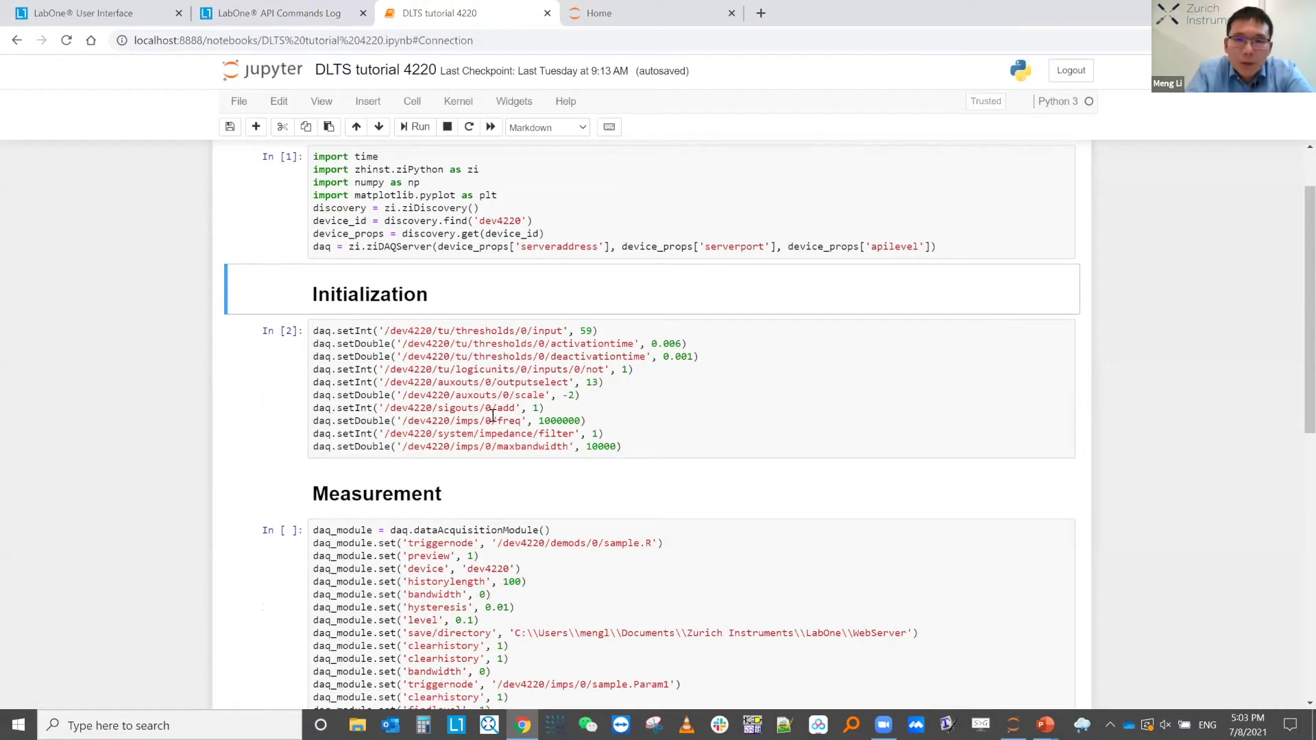
{"action": "left_click", "coordinate": [665, 468]}
{"action": "left_click_drag", "start_coordinate": [658, 455], "coordinate": [297, 340]}
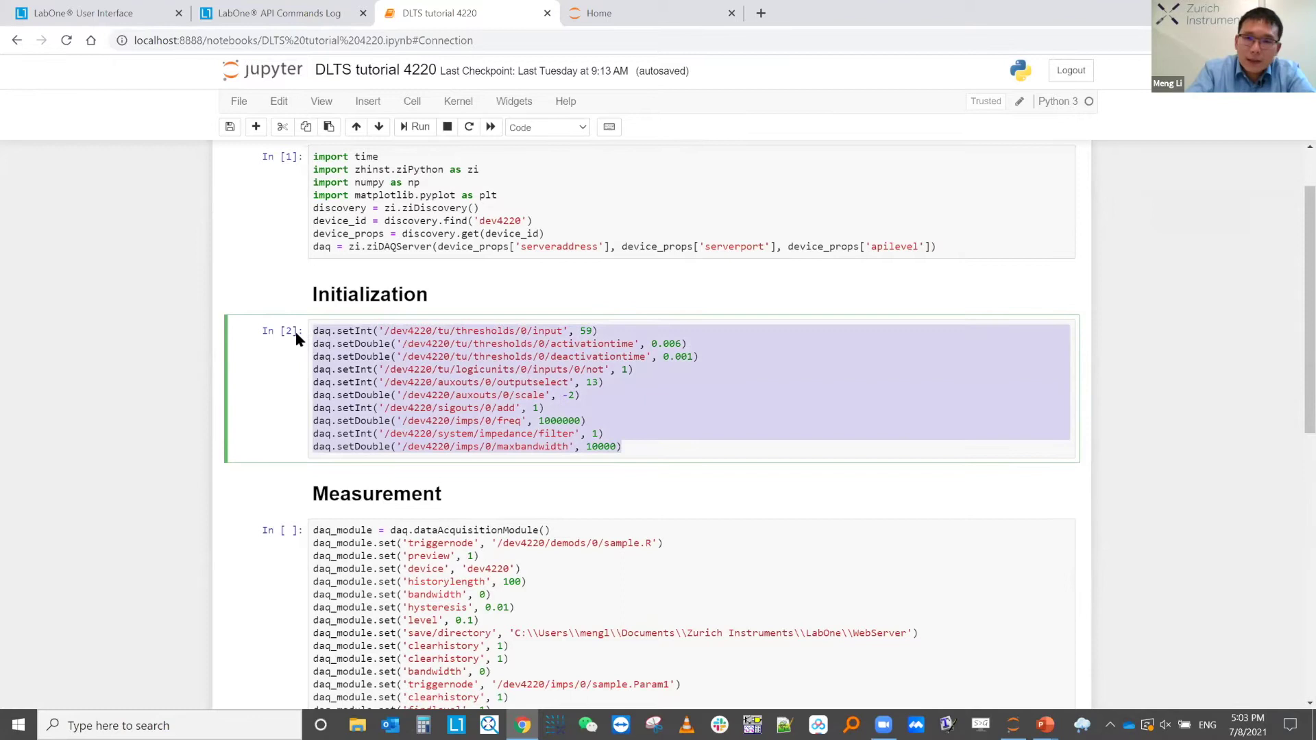
{"action": "left_click", "coordinate": [600, 448]}
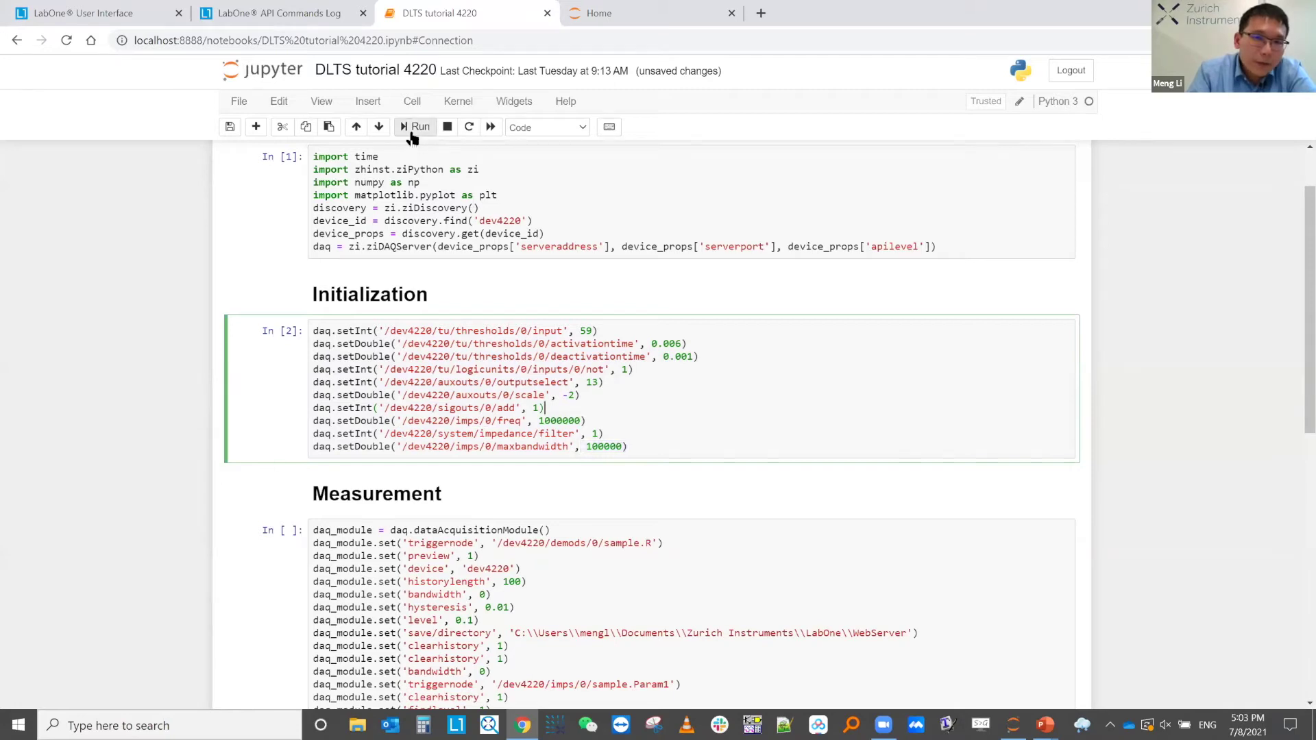
Return to the LabOne interface and set the impedance analyzer's Max Bandwidth to 10 kHz
{"action": "left_click", "coordinate": [98, 7]}
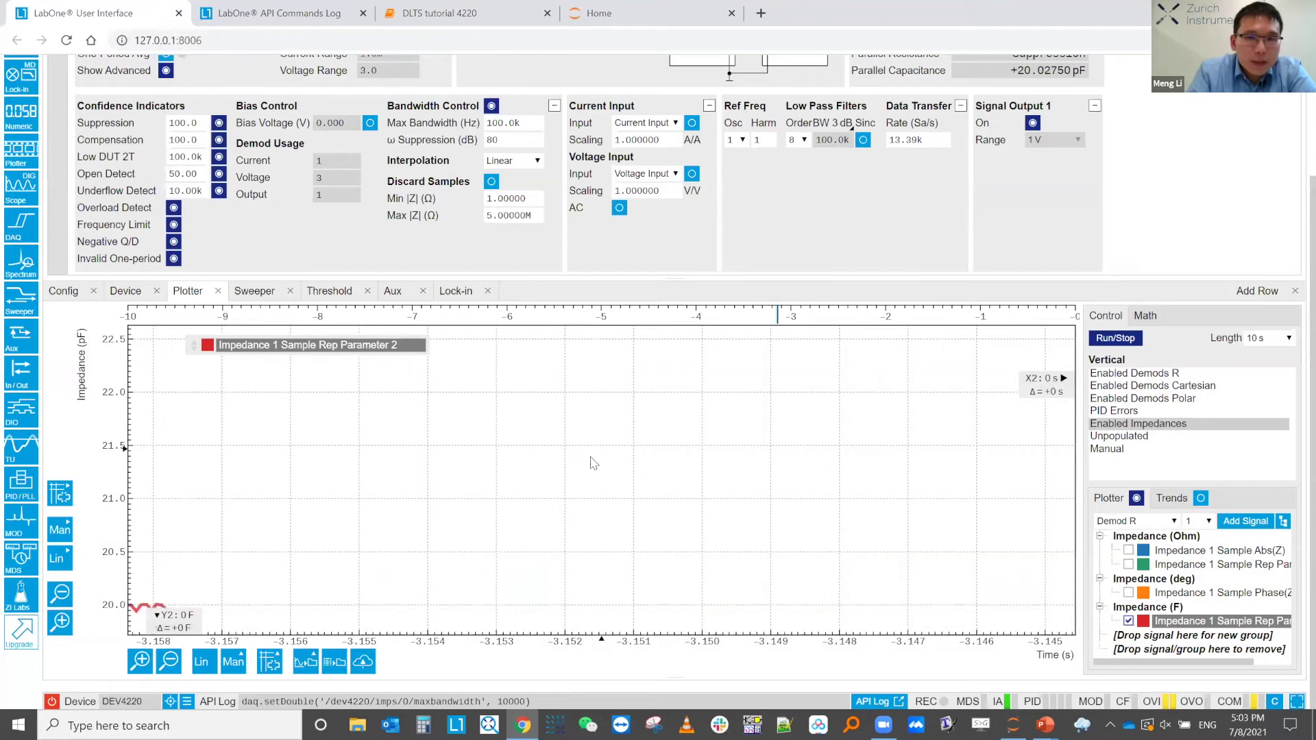
{"action": "left_click", "coordinate": [514, 123]}
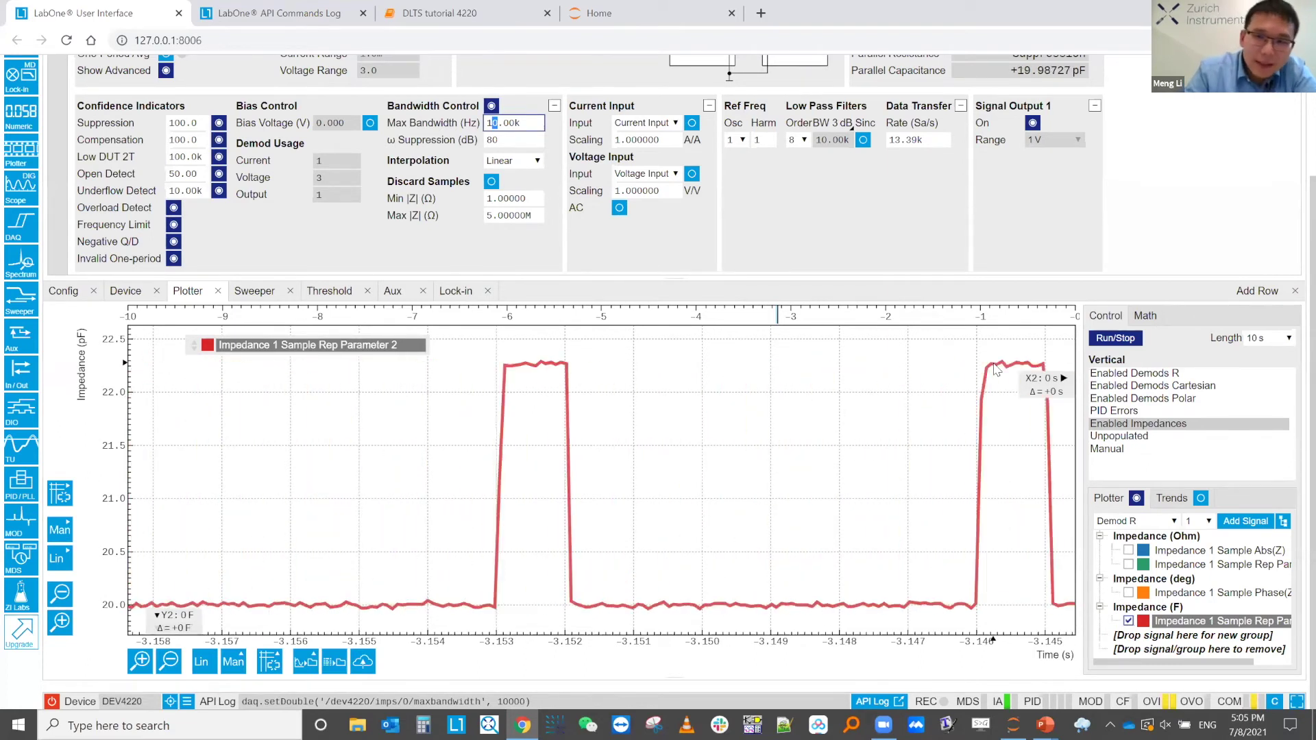
Stop the Plotter acquisition and turn off the impedance analyzer's Show Advanced option
{"action": "left_click", "coordinate": [1112, 338]}
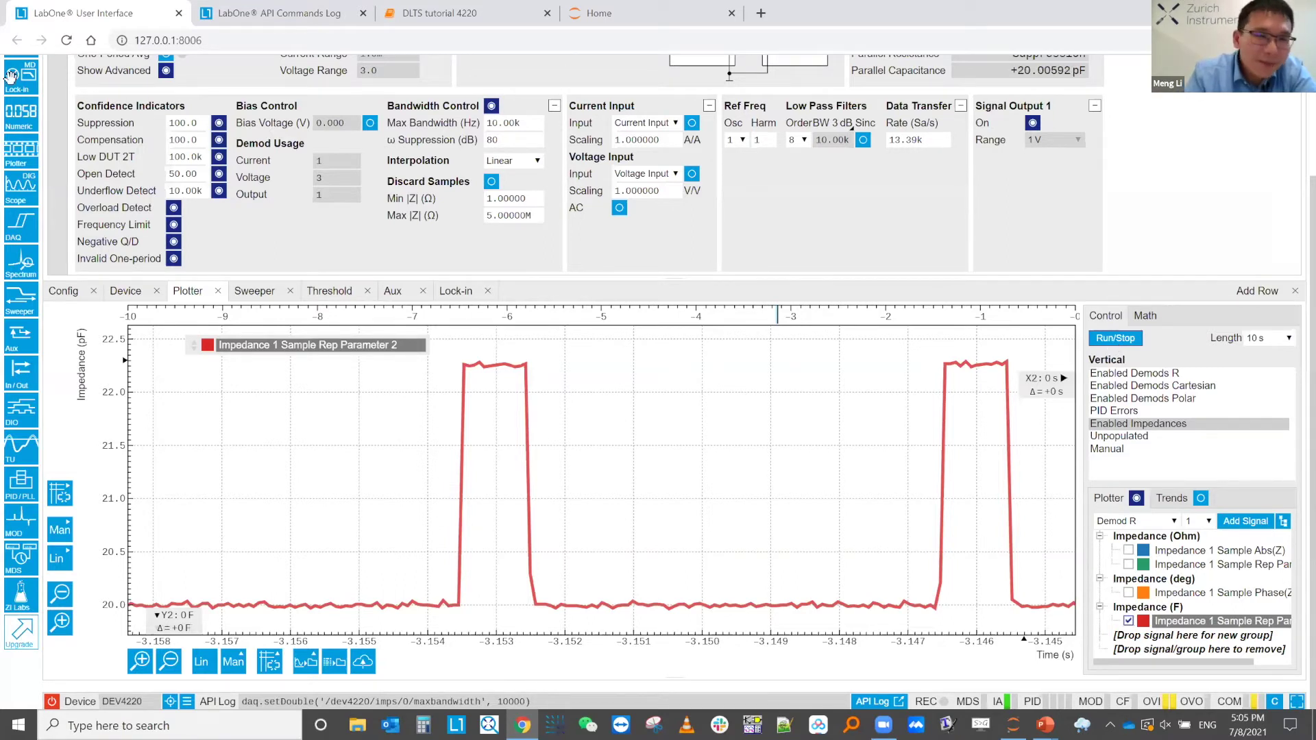
{"action": "left_click", "coordinate": [167, 71]}
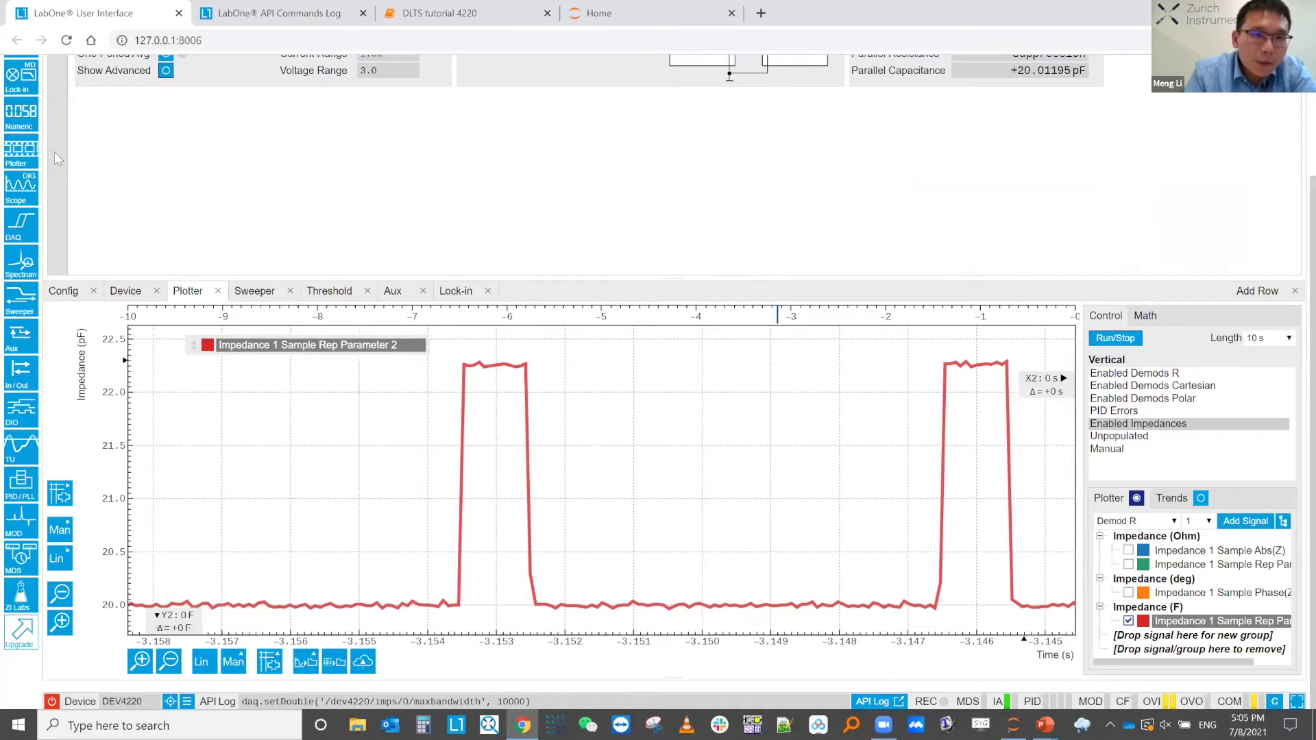
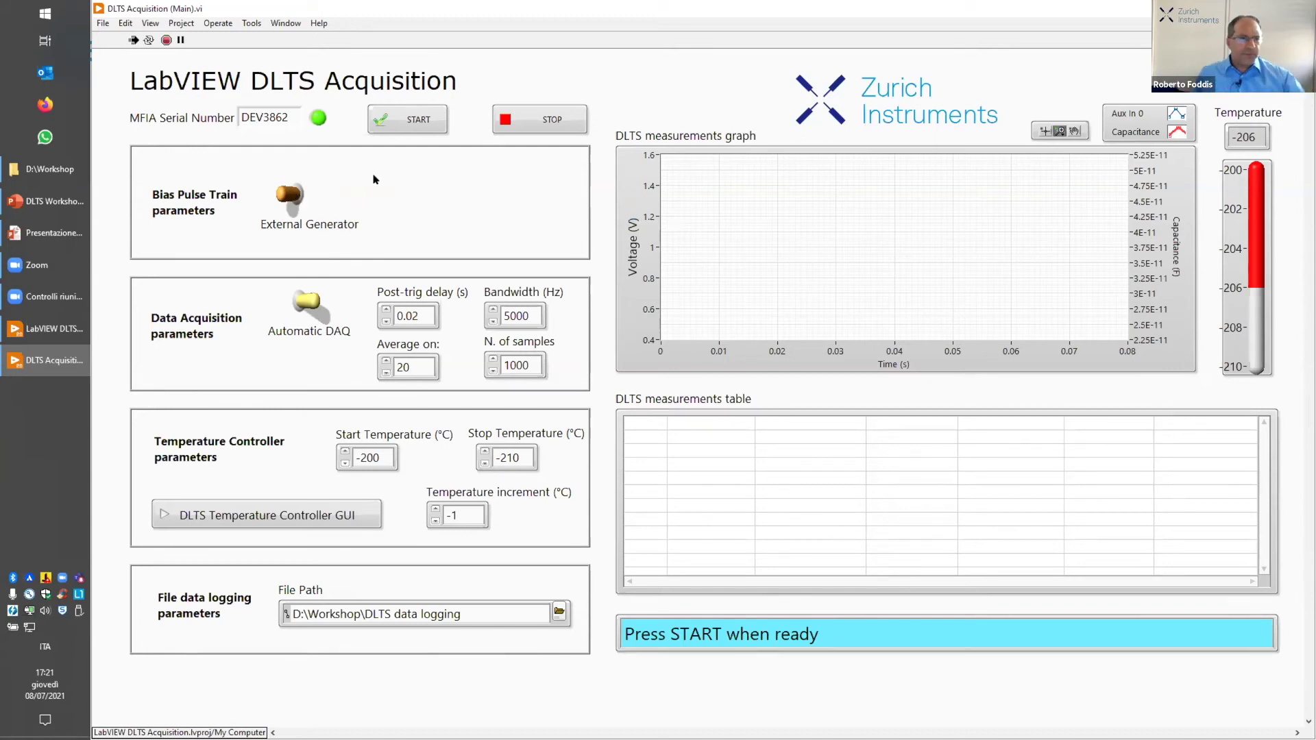
In the LabVIEW DLTS Acquisition panel, set the bias pulse train to Internal Generator, try Manual DAQ, return to Automatic DAQ and start the acquisition
{"action": "left_click", "coordinate": [299, 194]}
{"action": "left_click", "coordinate": [300, 302]}
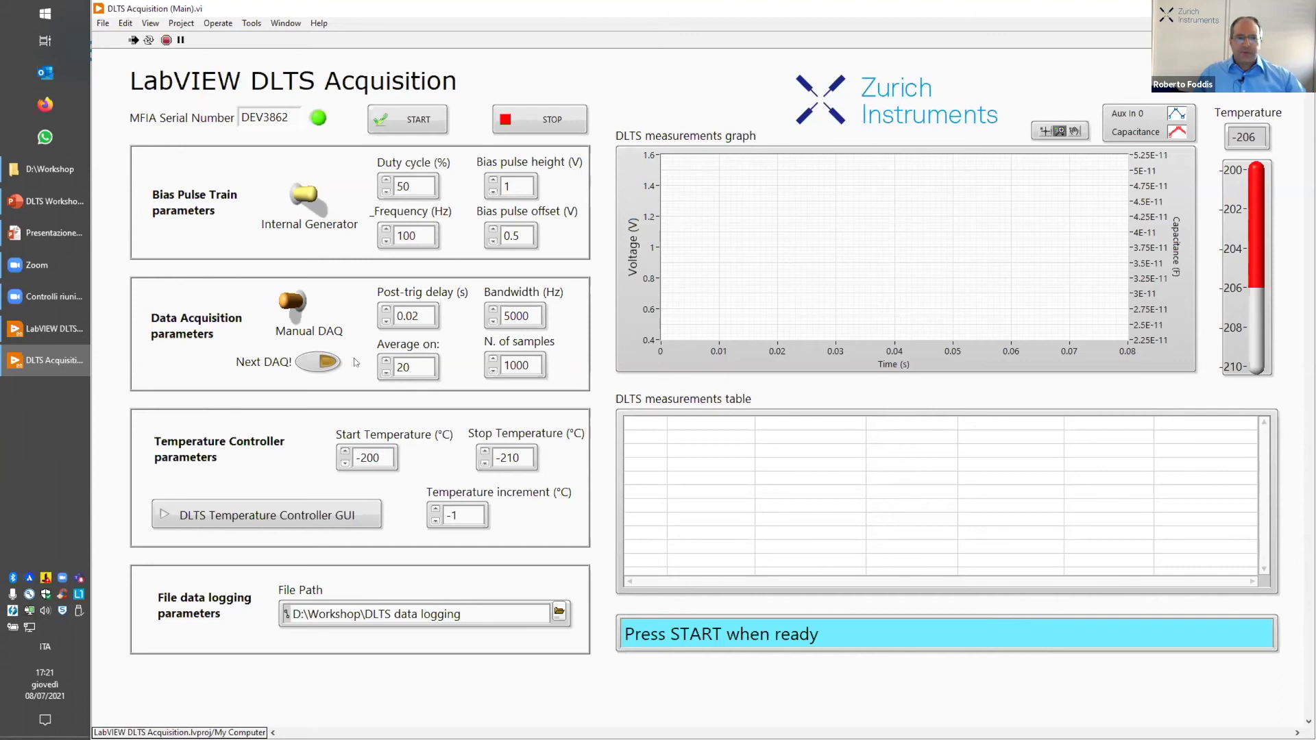
{"action": "left_click", "coordinate": [298, 308]}
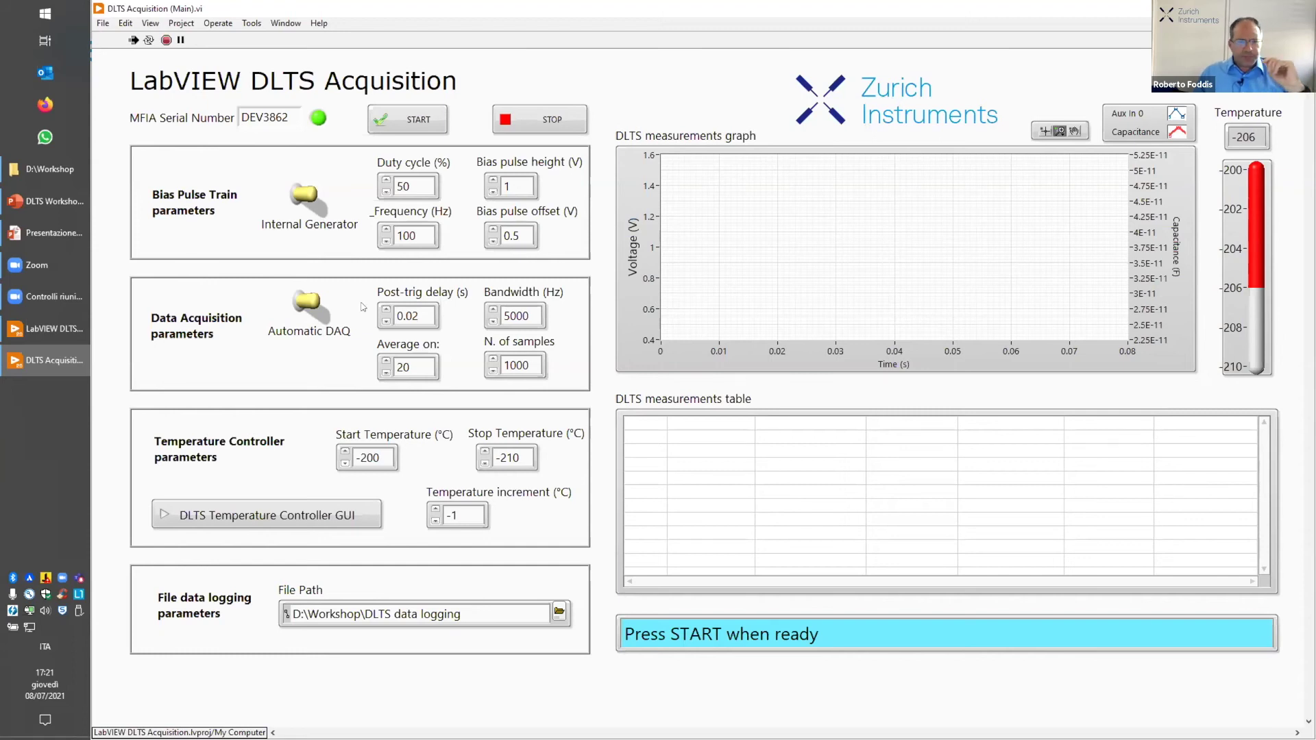
{"action": "left_click", "coordinate": [411, 122]}
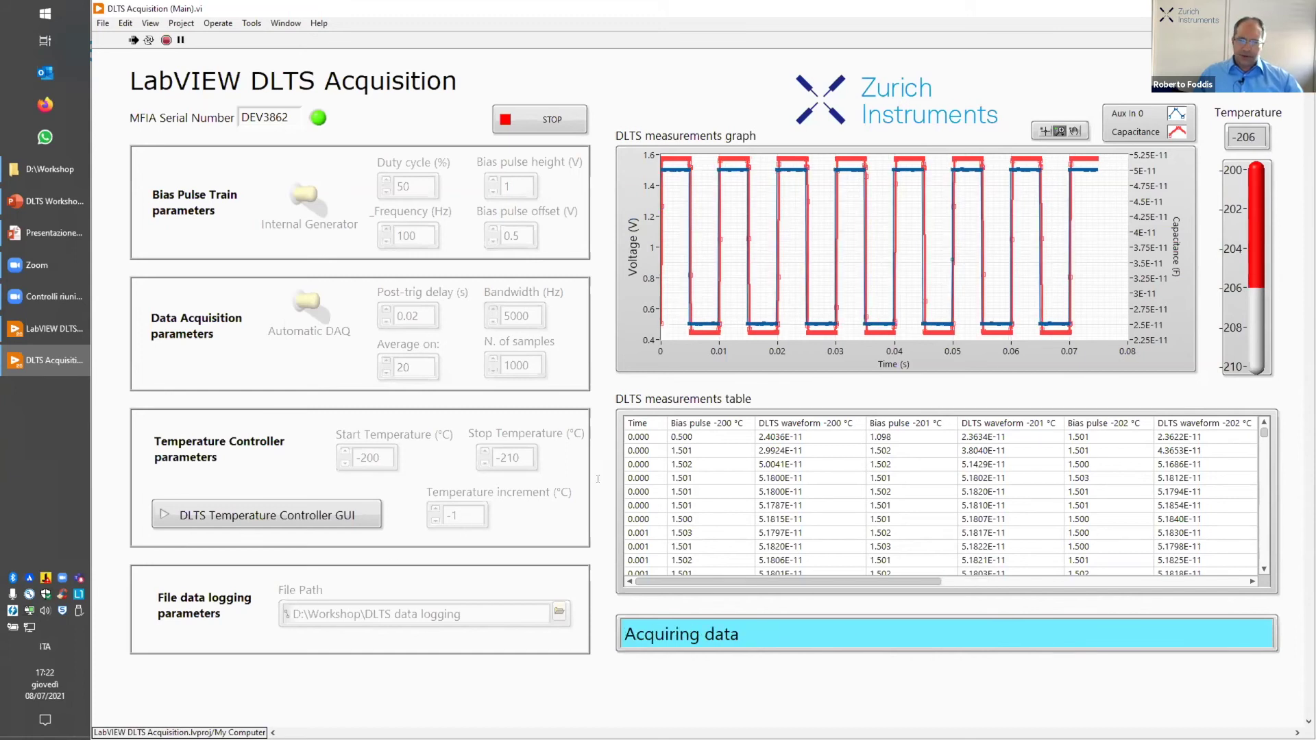
View the DLTS Temperature Controller GUI during the acquisition, close it and stop the acquisition
{"action": "left_click", "coordinate": [303, 512]}
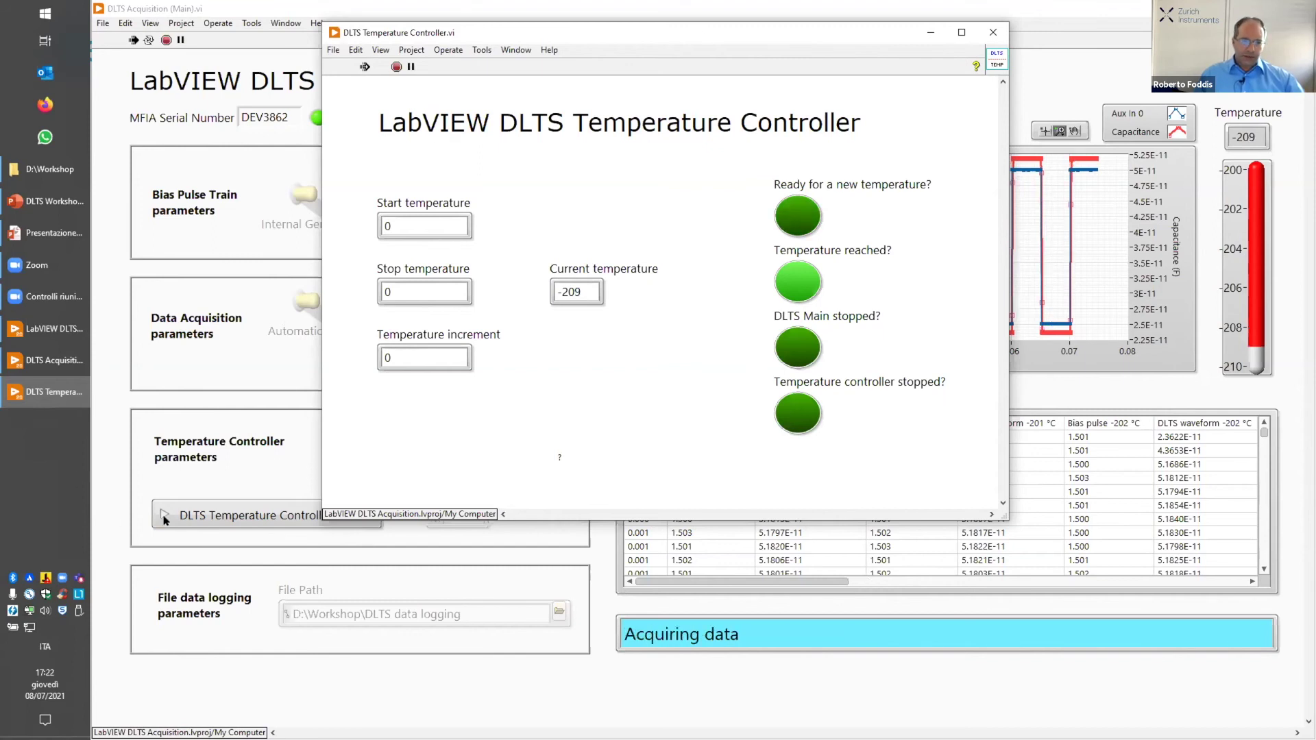
{"action": "left_click", "coordinate": [992, 33]}
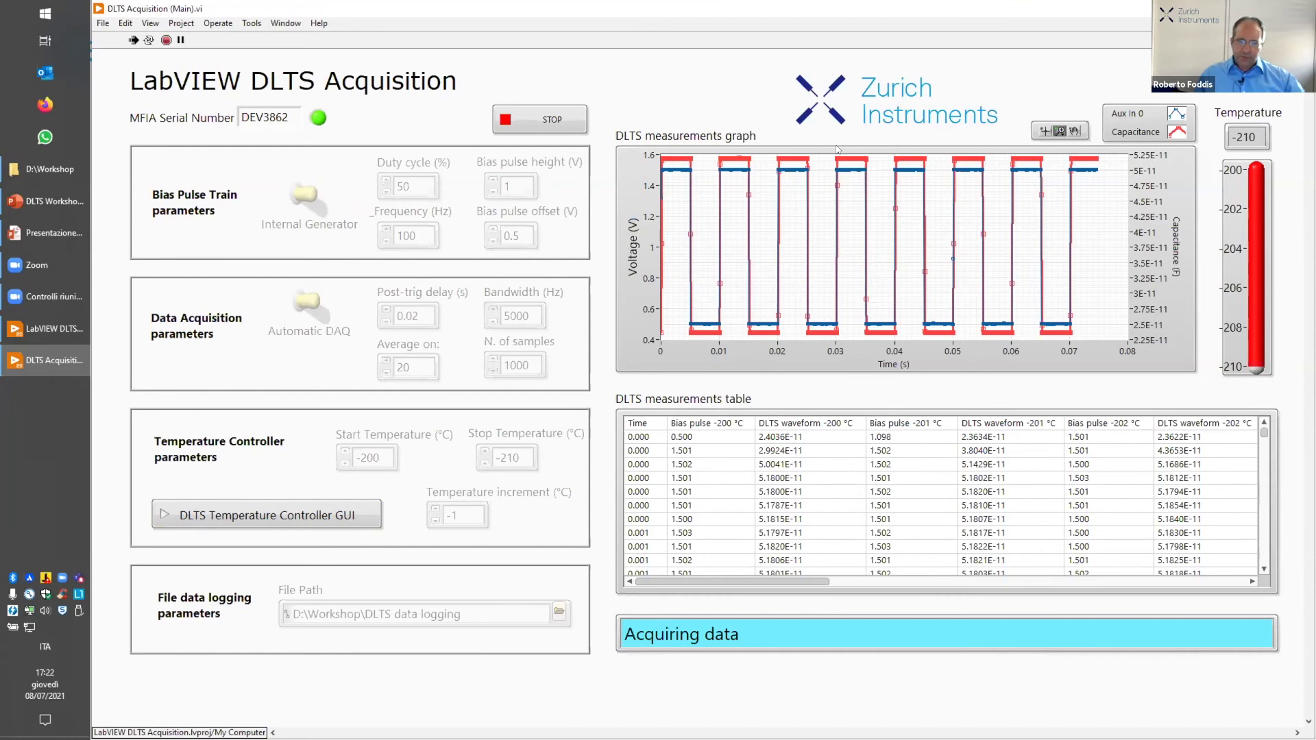
{"action": "left_click", "coordinate": [527, 126]}
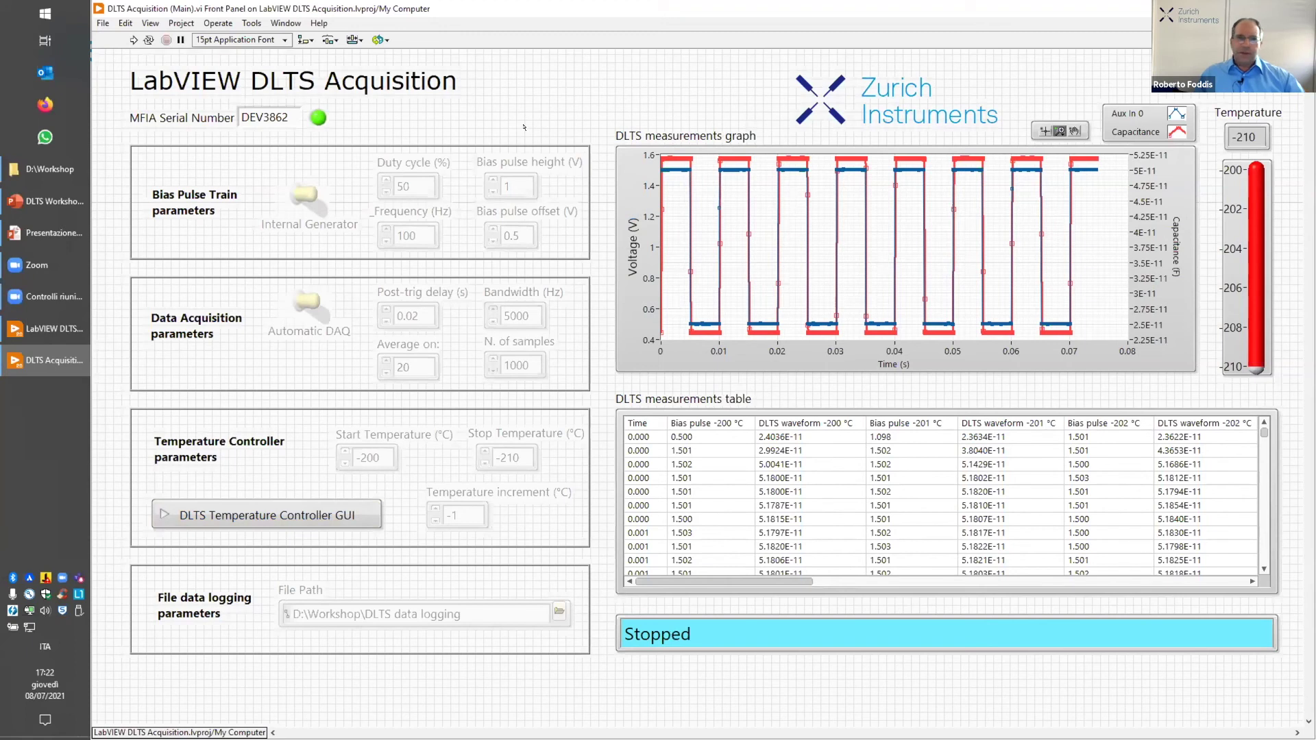
Open the block diagram of DLTS Acquisition (Main).vi and examine its initialization frame, device connection and ziSetValue.vi blocks
{"action": "left_click", "coordinate": [283, 24]}
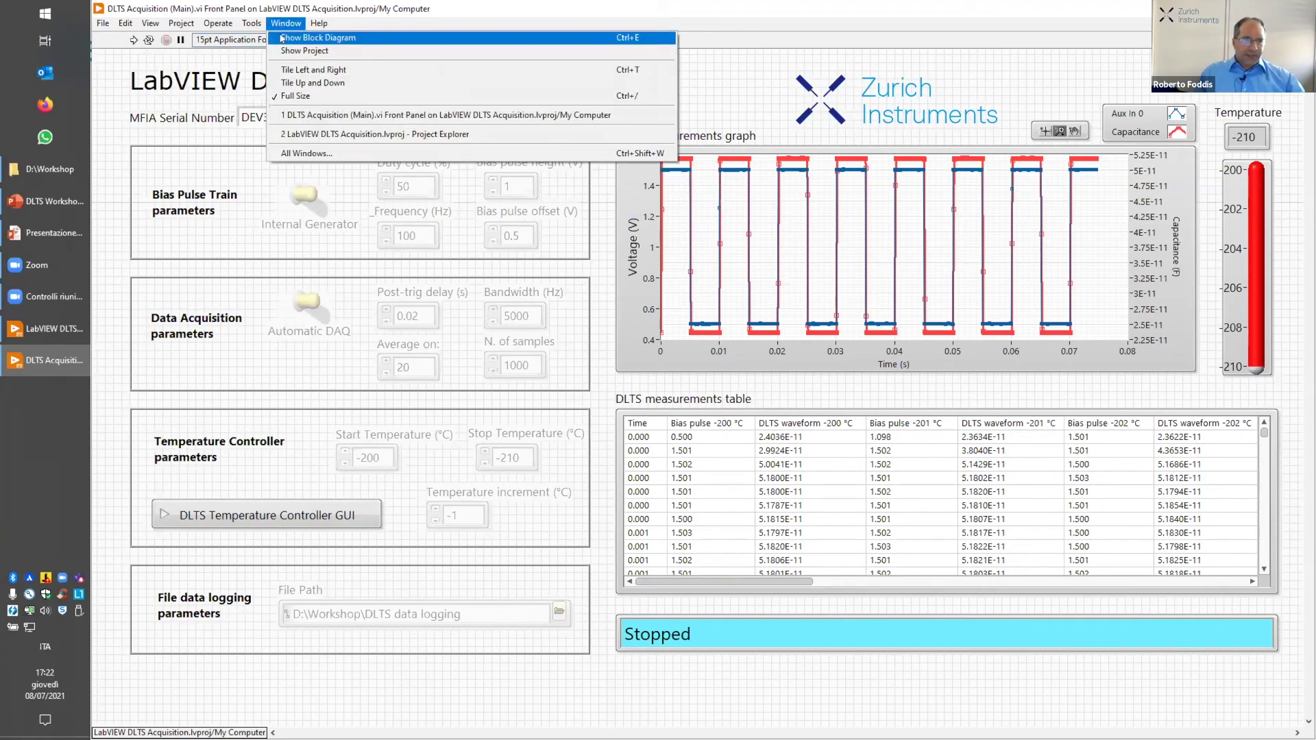
{"action": "left_click", "coordinate": [284, 39]}
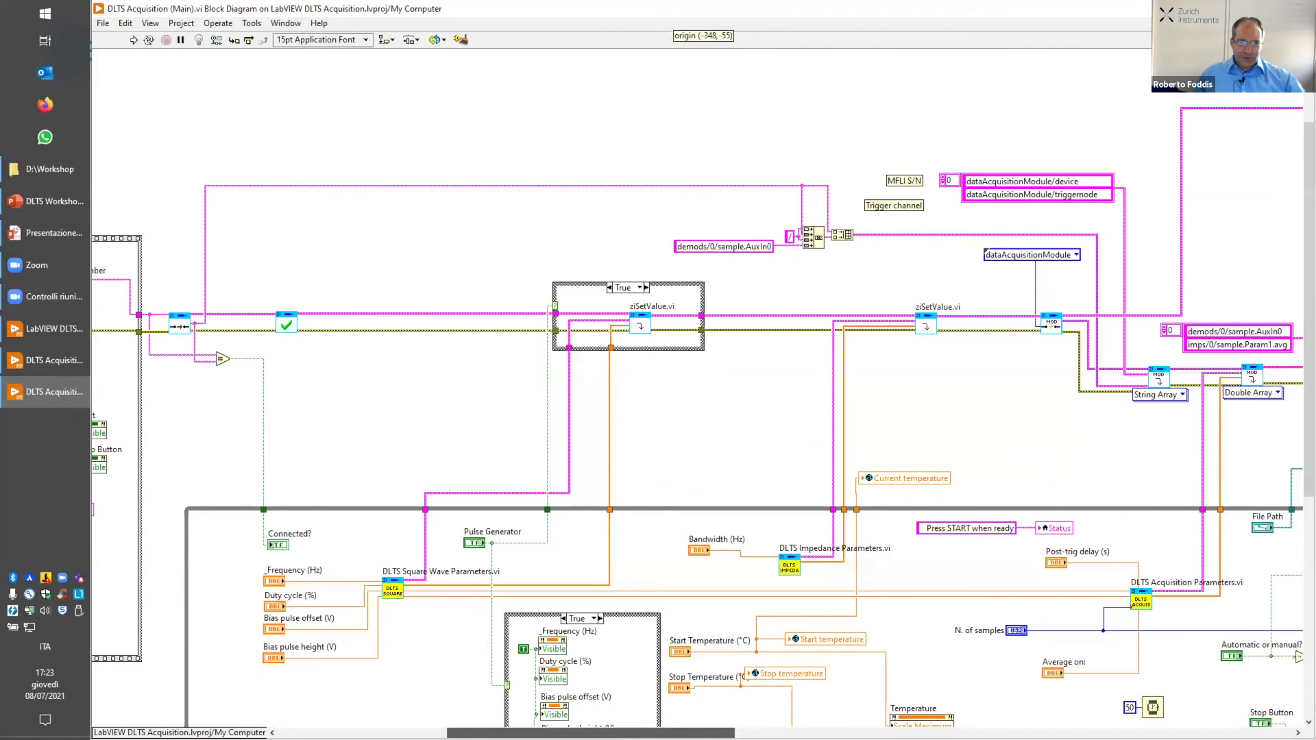
{"action": "scroll", "coordinate": [865, 426], "scroll_direction": "left", "scroll_amount": 10}
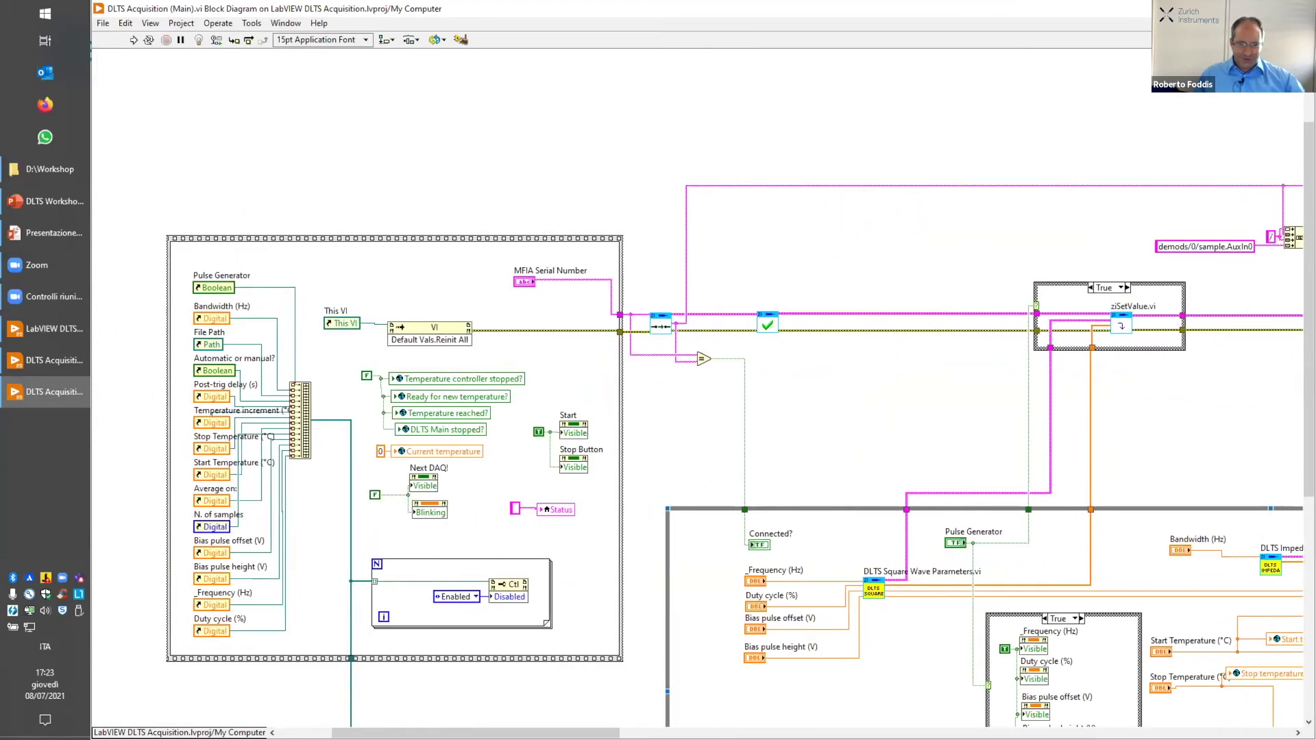
{"action": "left_click_drag", "start_coordinate": [476, 733], "coordinate": [553, 733]}
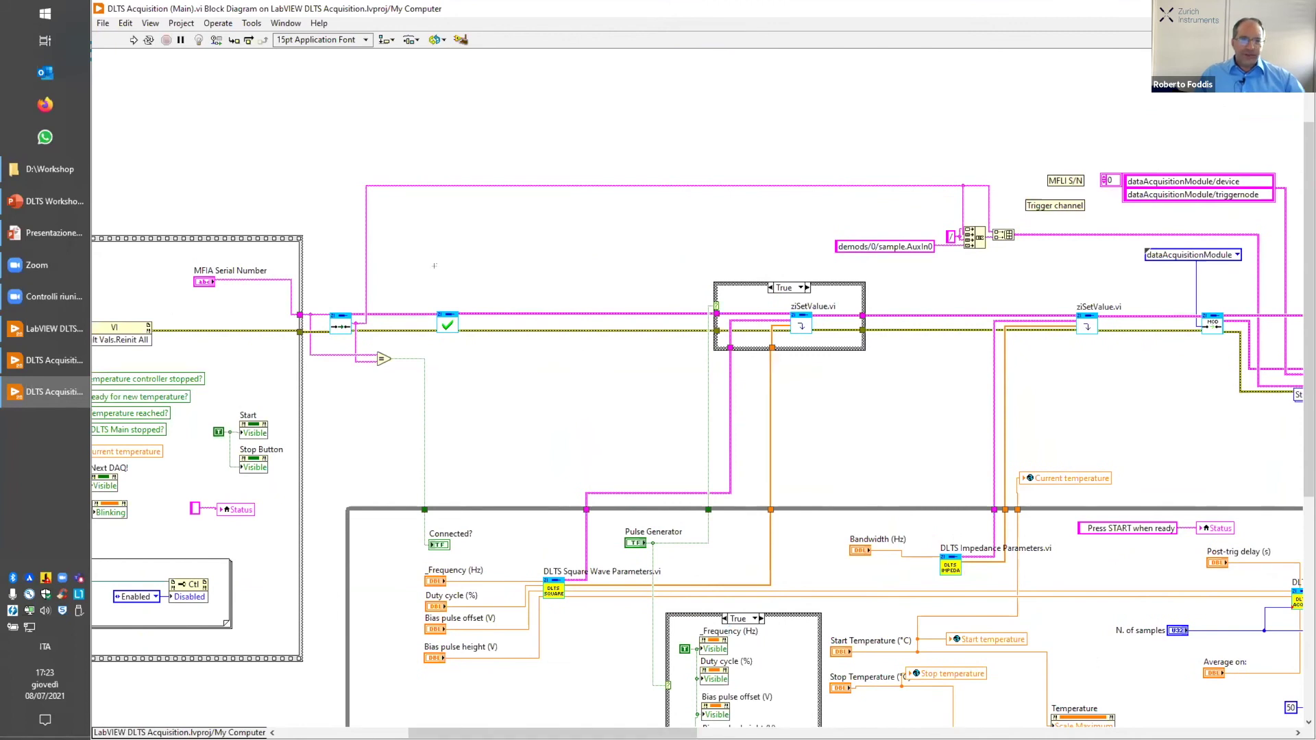
{"action": "left_click", "coordinate": [452, 323]}
{"action": "left_click", "coordinate": [802, 325]}
{"action": "left_click", "coordinate": [341, 326]}
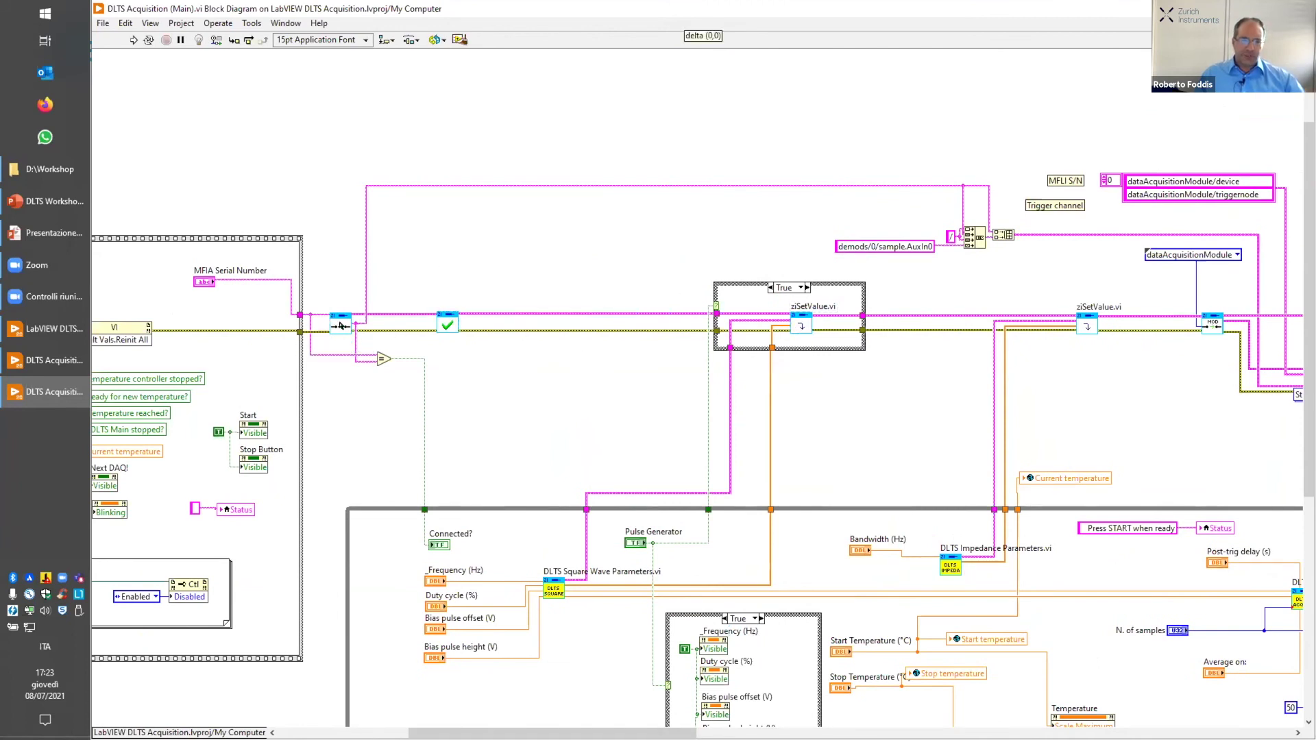
{"action": "left_click", "coordinate": [754, 284]}
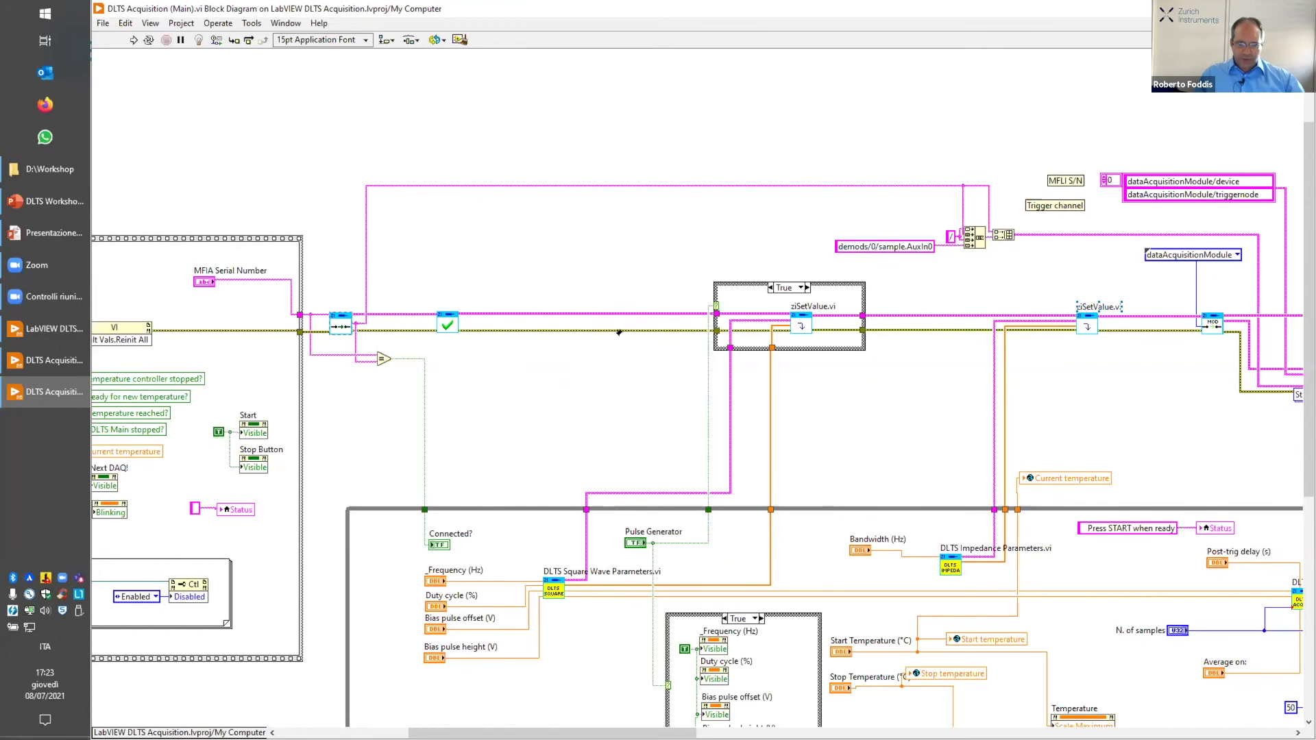
Open the DLTS Square Wave Parameters subVI, examine the square wave settings in its block diagram and close its windows
{"action": "scroll", "coordinate": [548, 563], "scroll_direction": "down", "scroll_amount": 1}
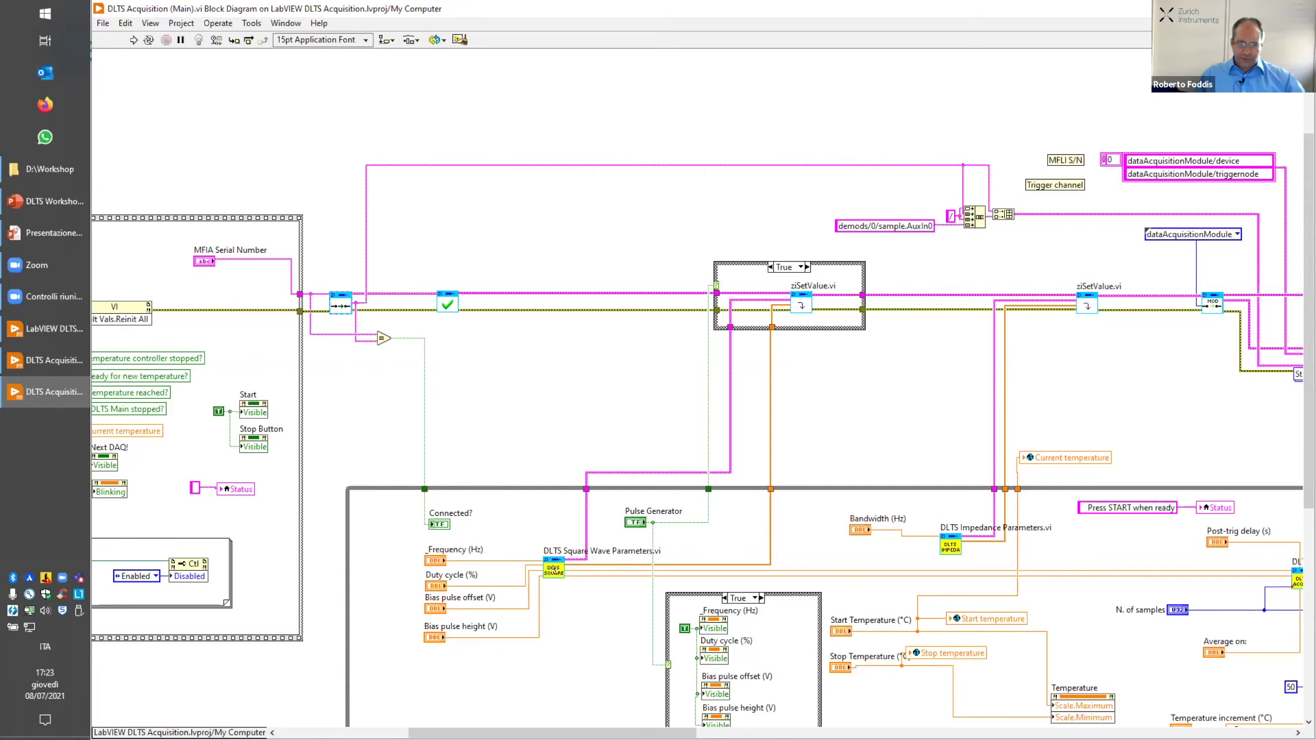
{"action": "double_click", "coordinate": [553, 569]}
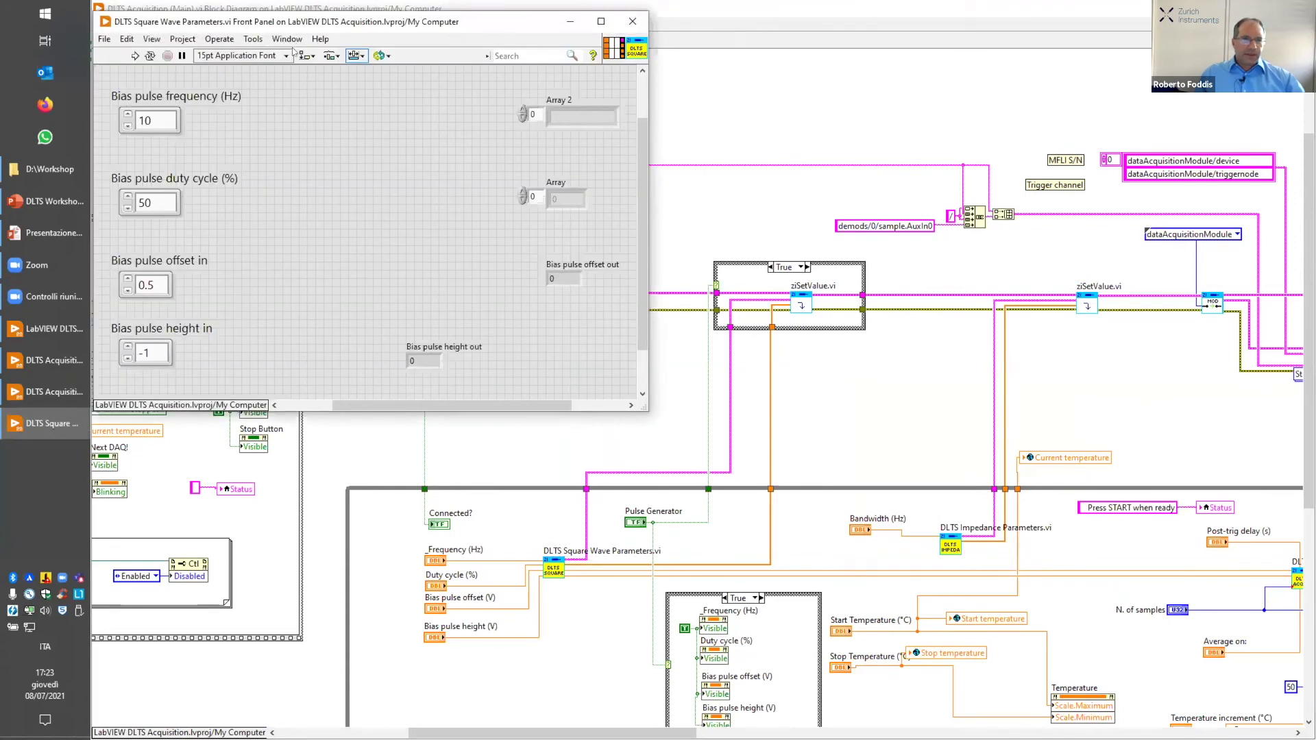
{"action": "key", "text": "ctrl+e"}
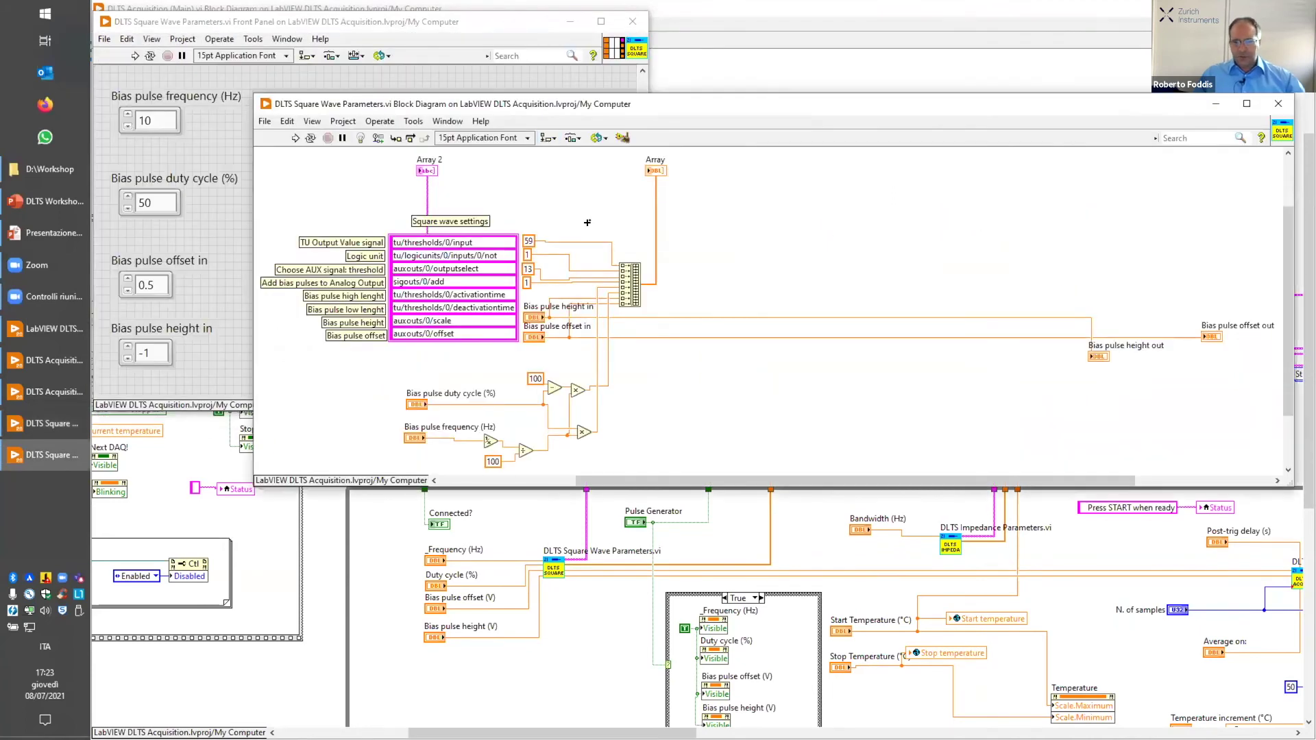
{"action": "left_click", "coordinate": [490, 251]}
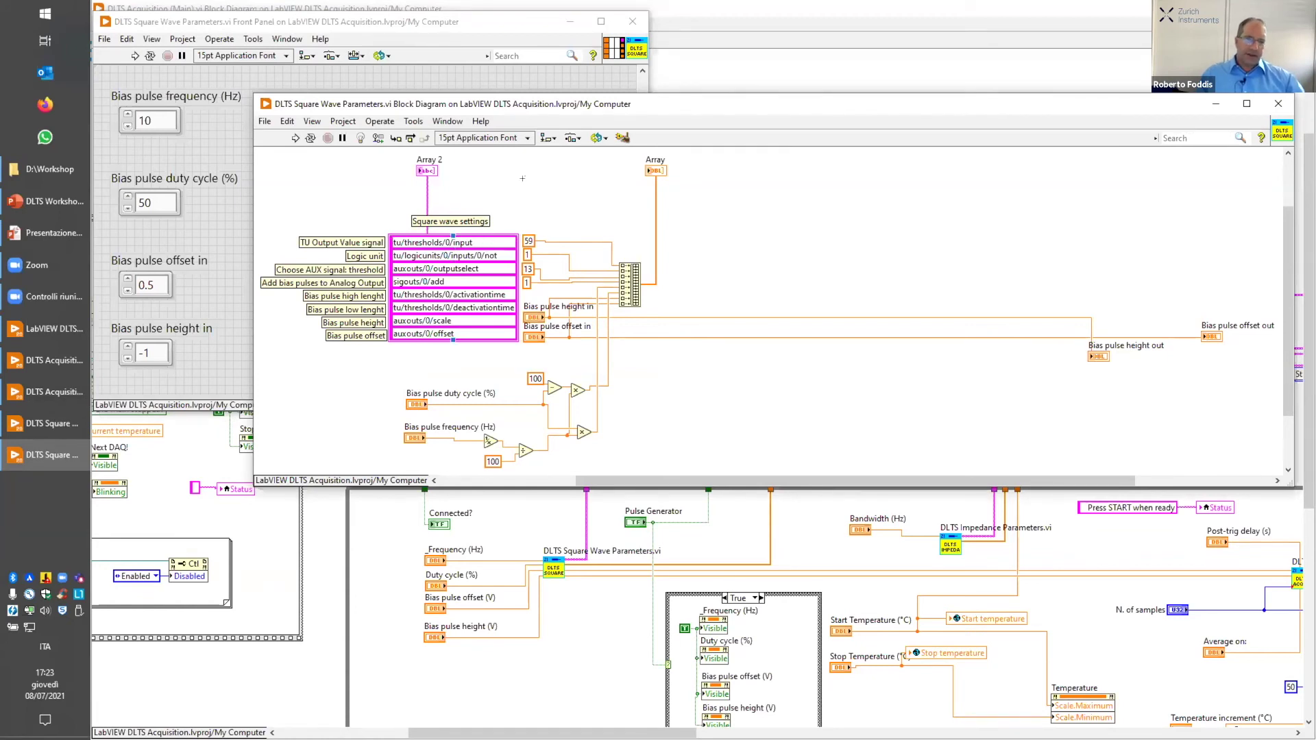
{"action": "double_click", "coordinate": [264, 104]}
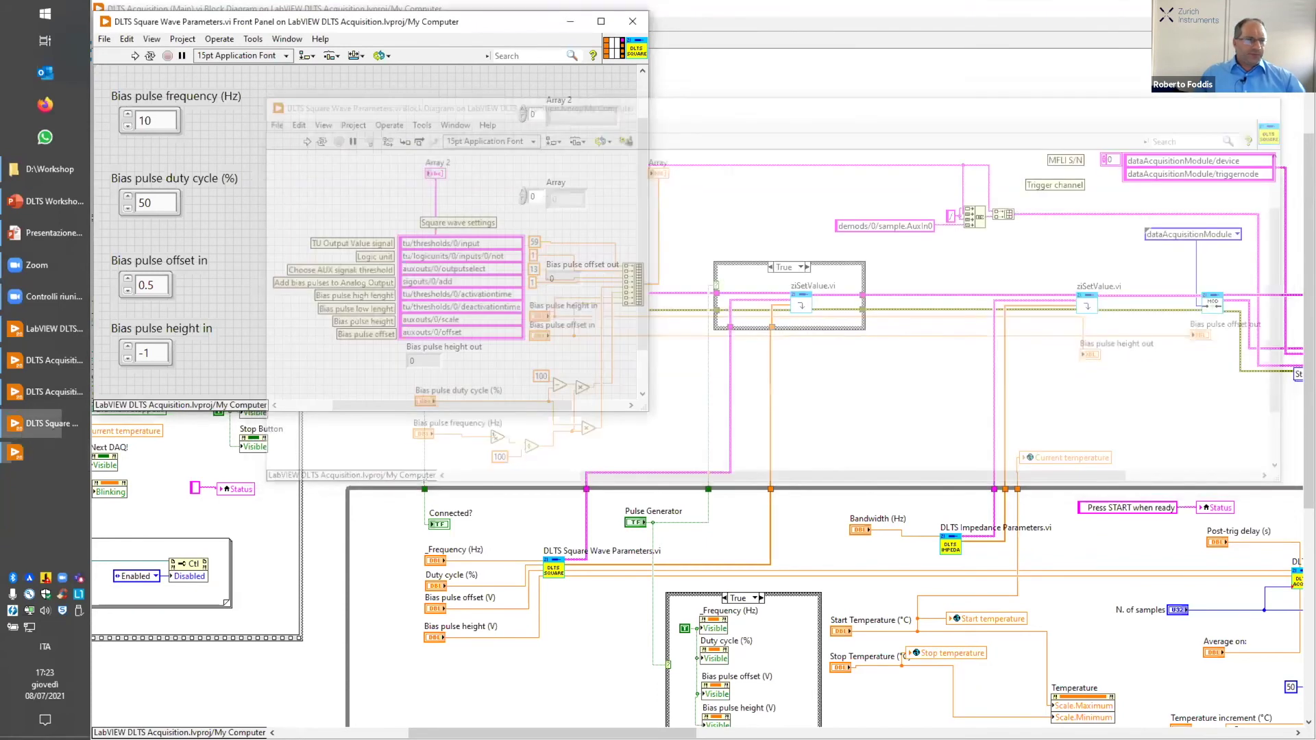
{"action": "key", "text": "ctrl+w"}
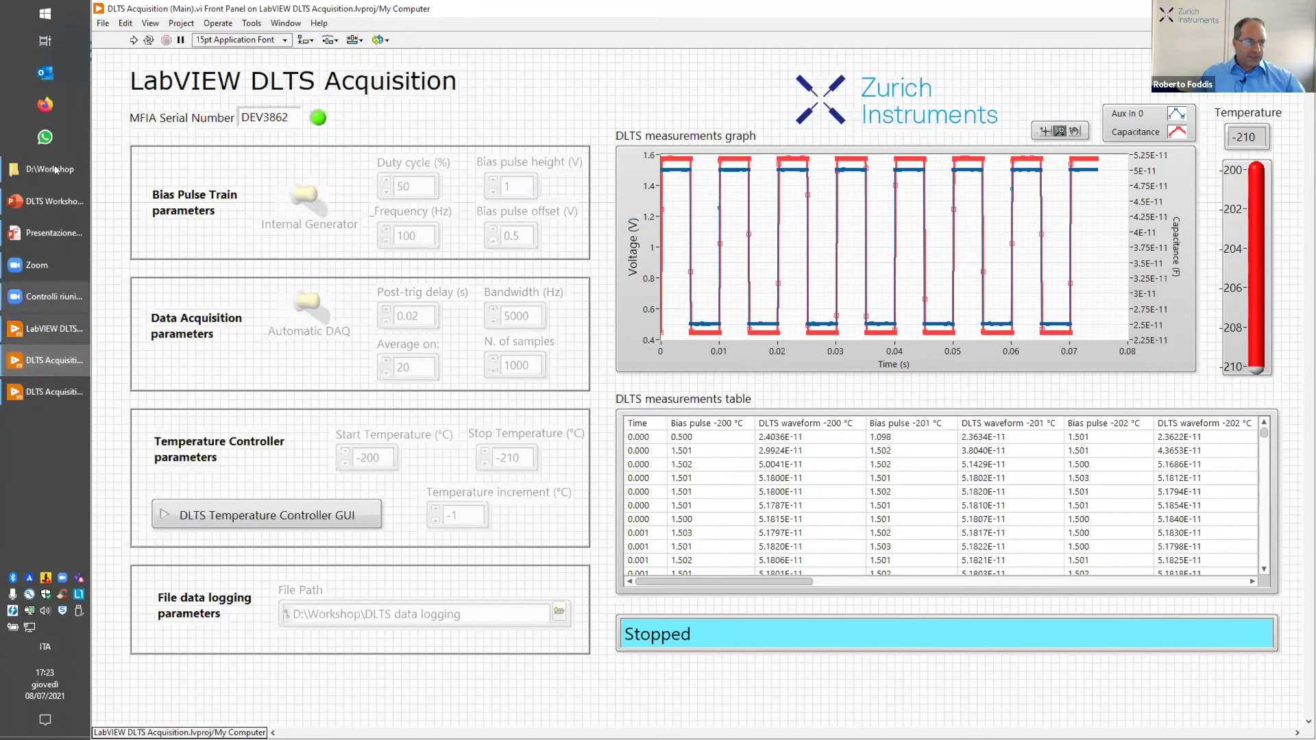
Open DLTS data logging.tdms from the D:\Workshop folder in Excel and show the DLTS Measurements sheet
{"action": "mouse_move", "coordinate": [55, 169]}
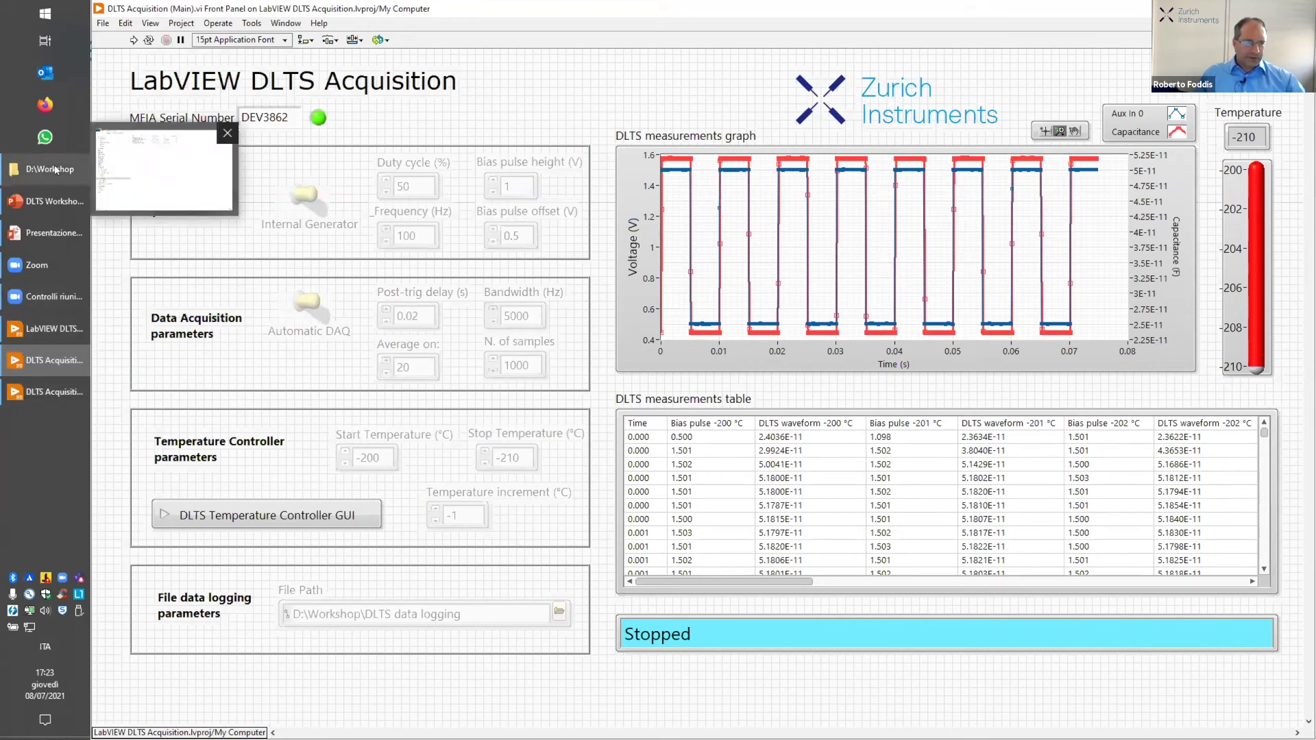
{"action": "left_click", "coordinate": [56, 169]}
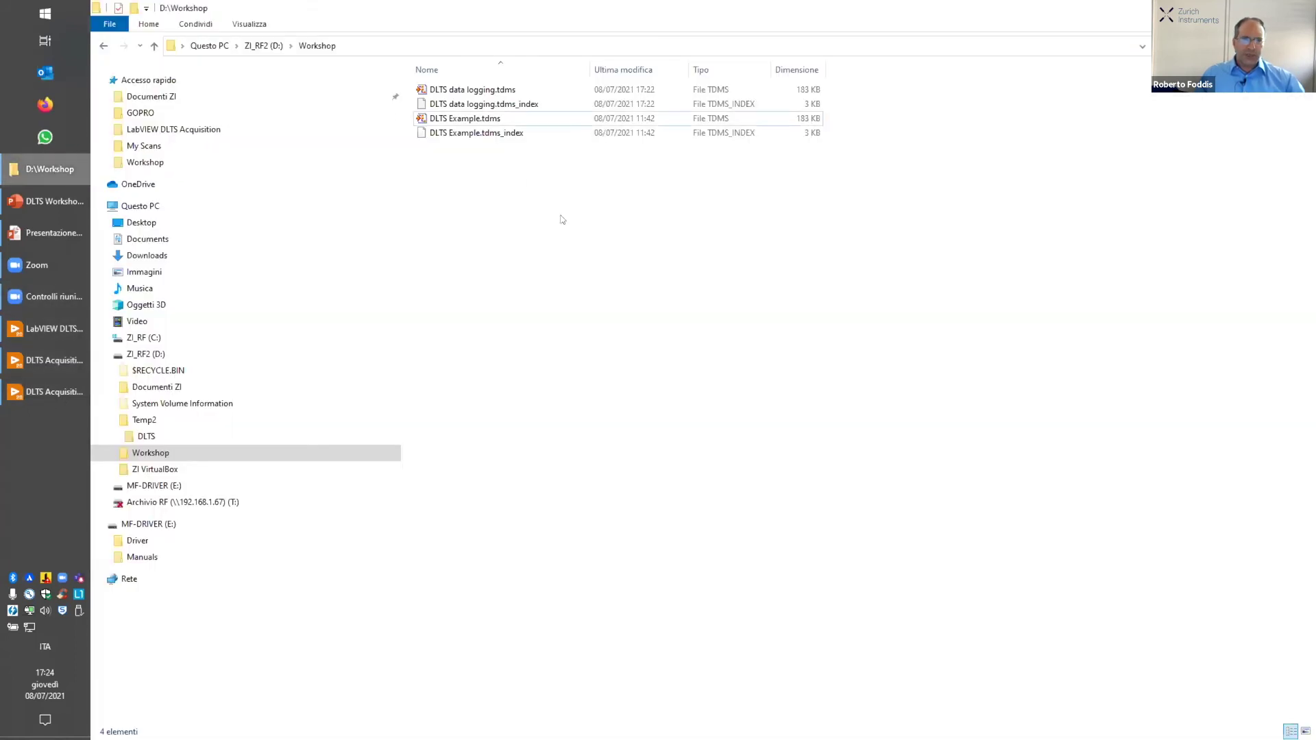
{"action": "left_click", "coordinate": [497, 91]}
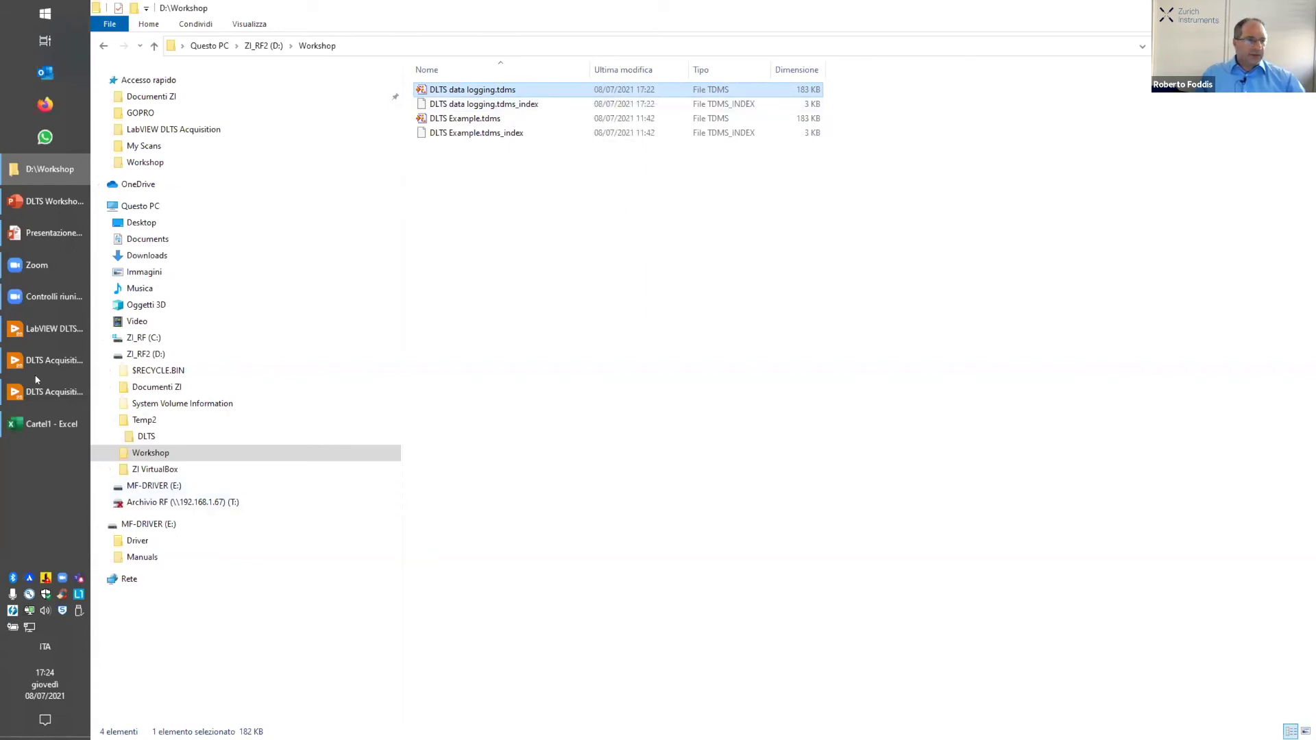
{"action": "left_click", "coordinate": [40, 426]}
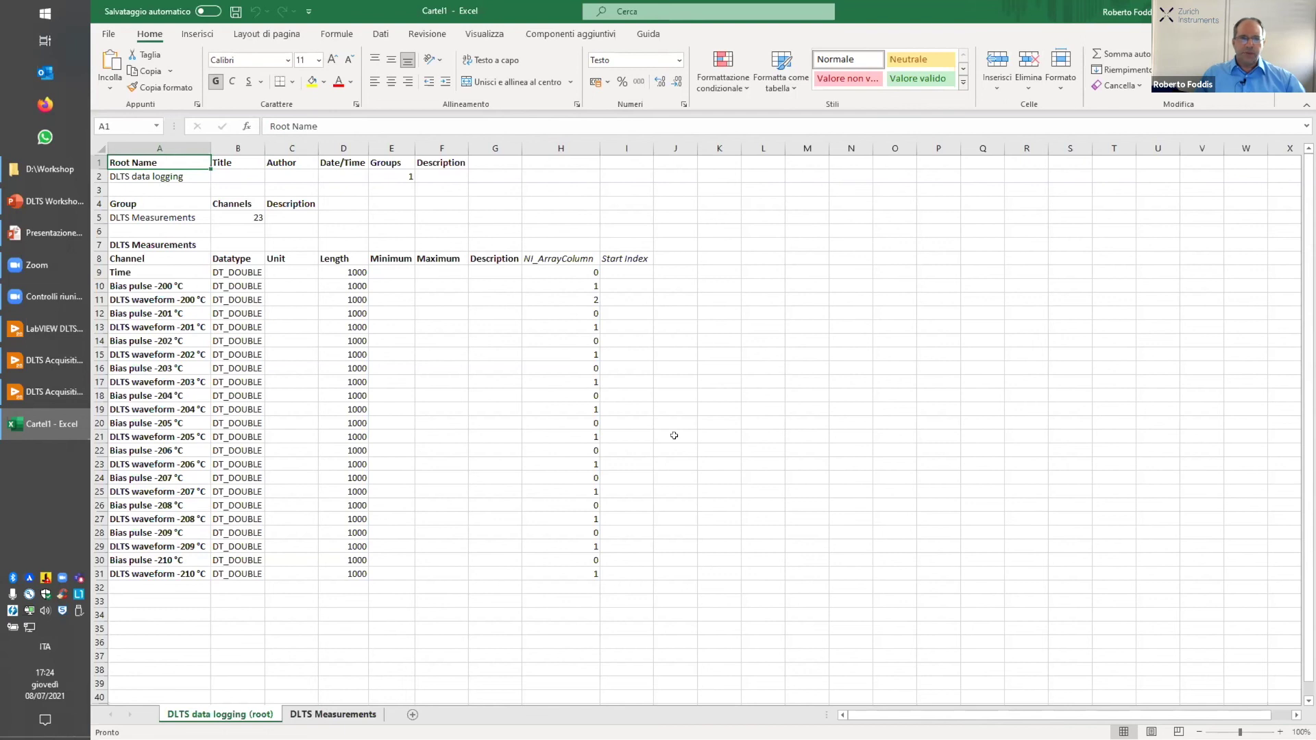
{"action": "key", "text": "ctrl+Page_Down"}
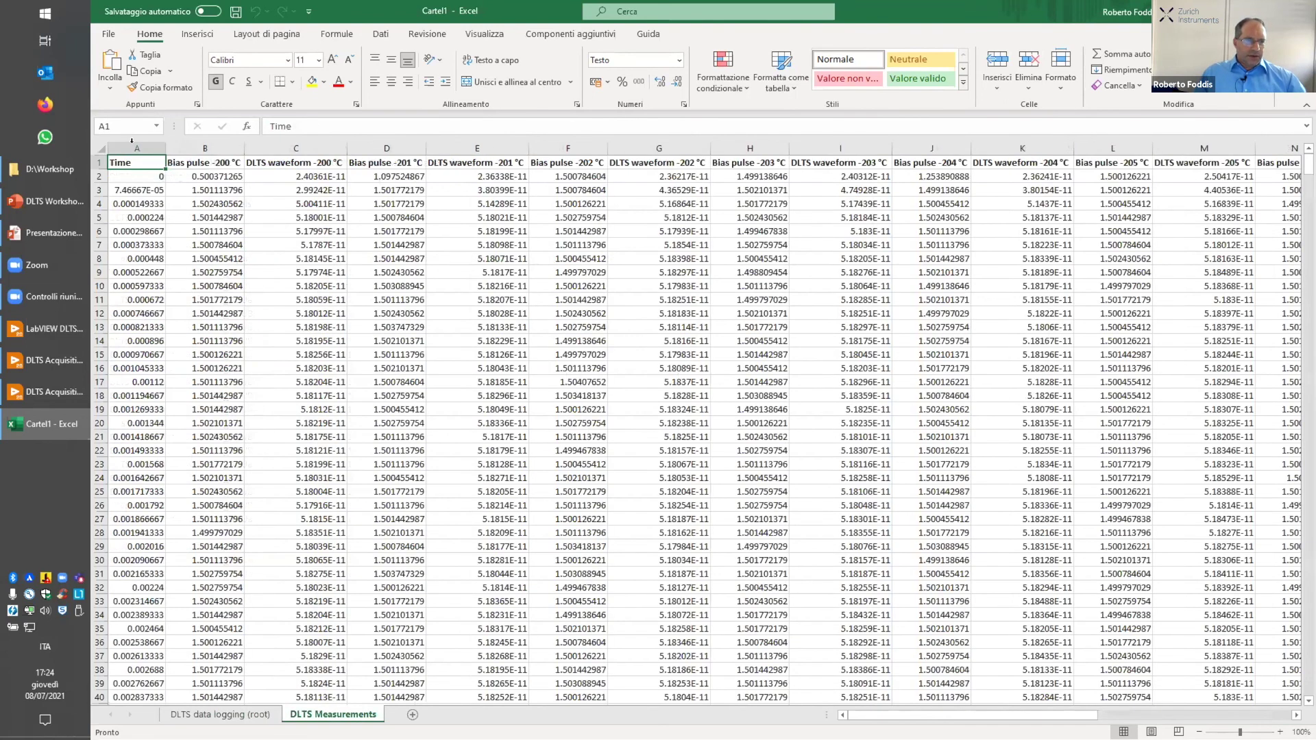
Examine the Time, Bias pulse and DLTS waveform columns through -210 °C, and close the workbook without saving
{"action": "left_click", "coordinate": [131, 141]}
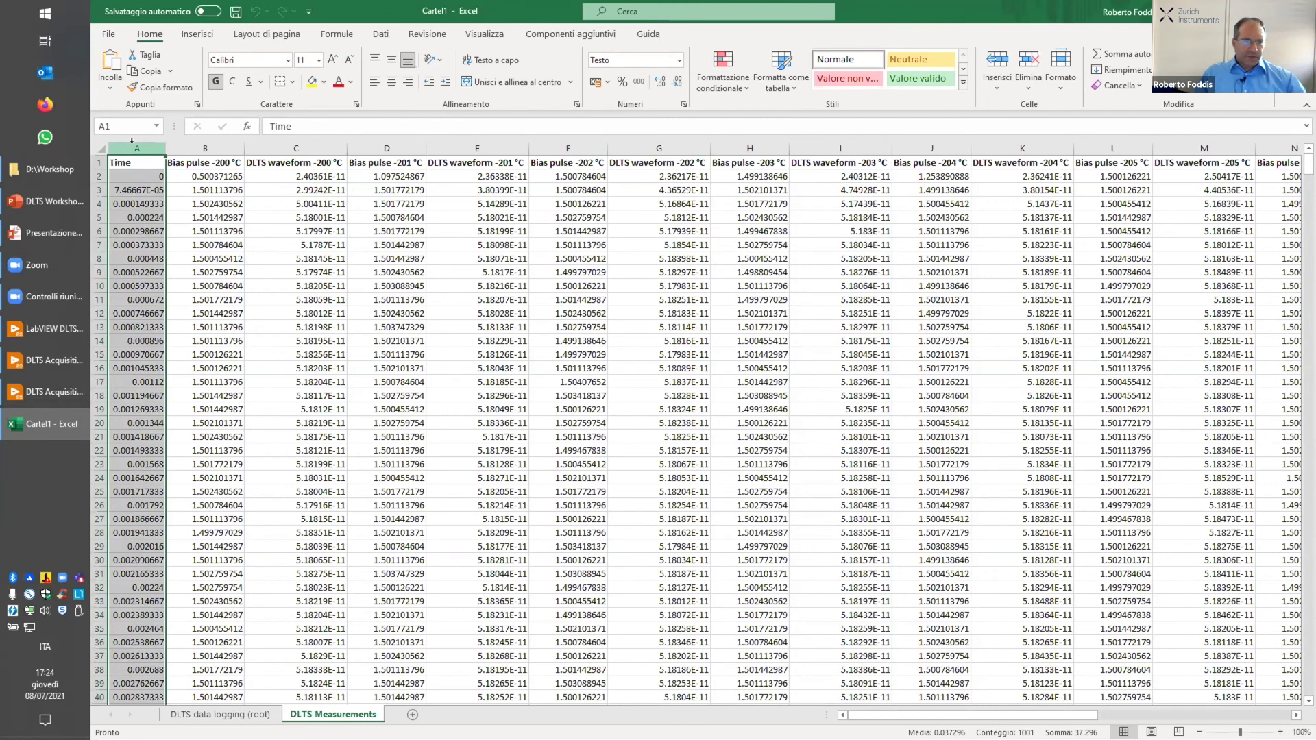
{"action": "left_click", "coordinate": [195, 143]}
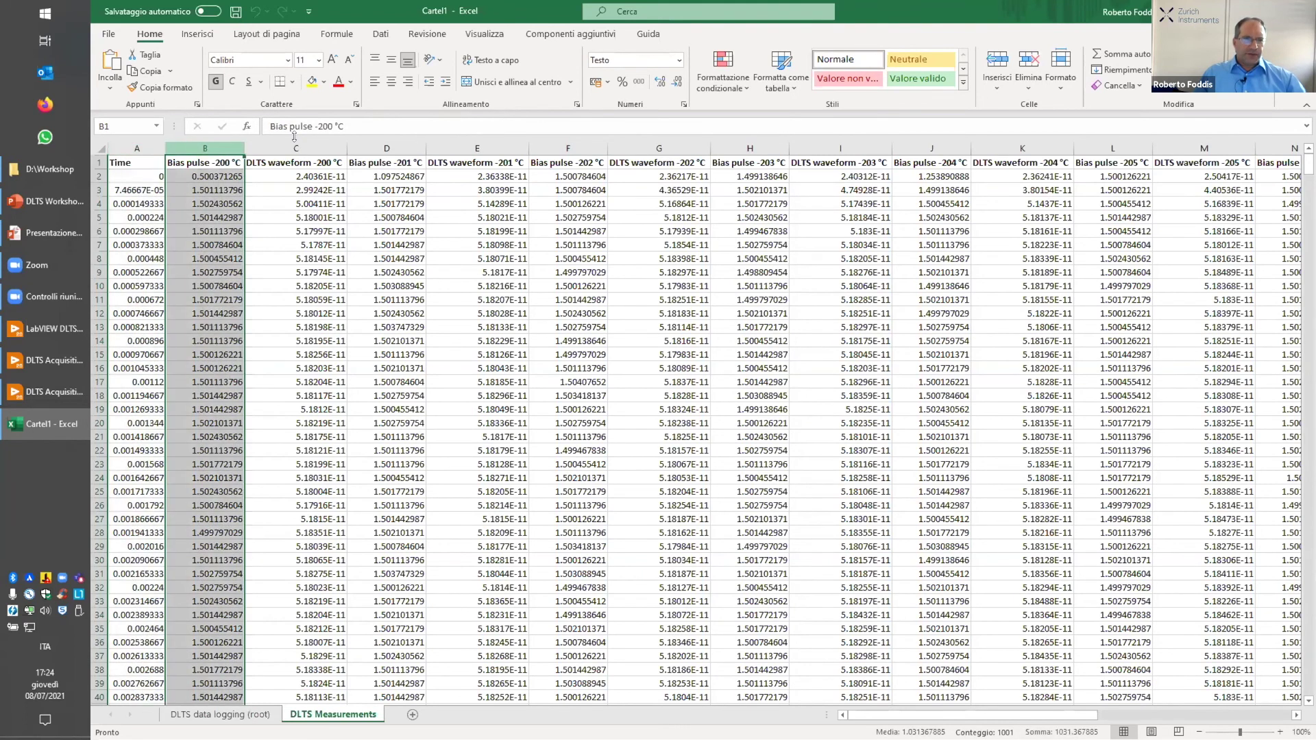
{"action": "left_click", "coordinate": [296, 143]}
{"action": "left_click_drag", "start_coordinate": [211, 143], "coordinate": [275, 146]}
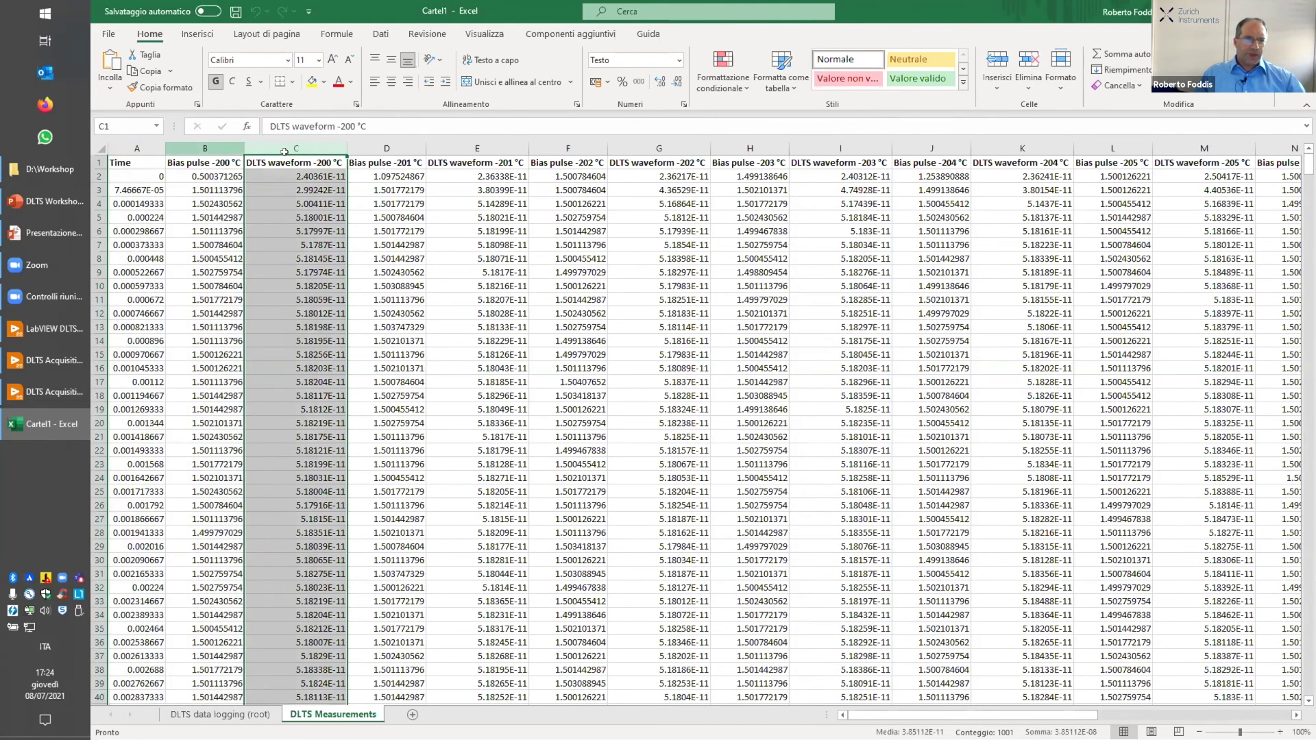
{"action": "left_click", "coordinate": [286, 138]}
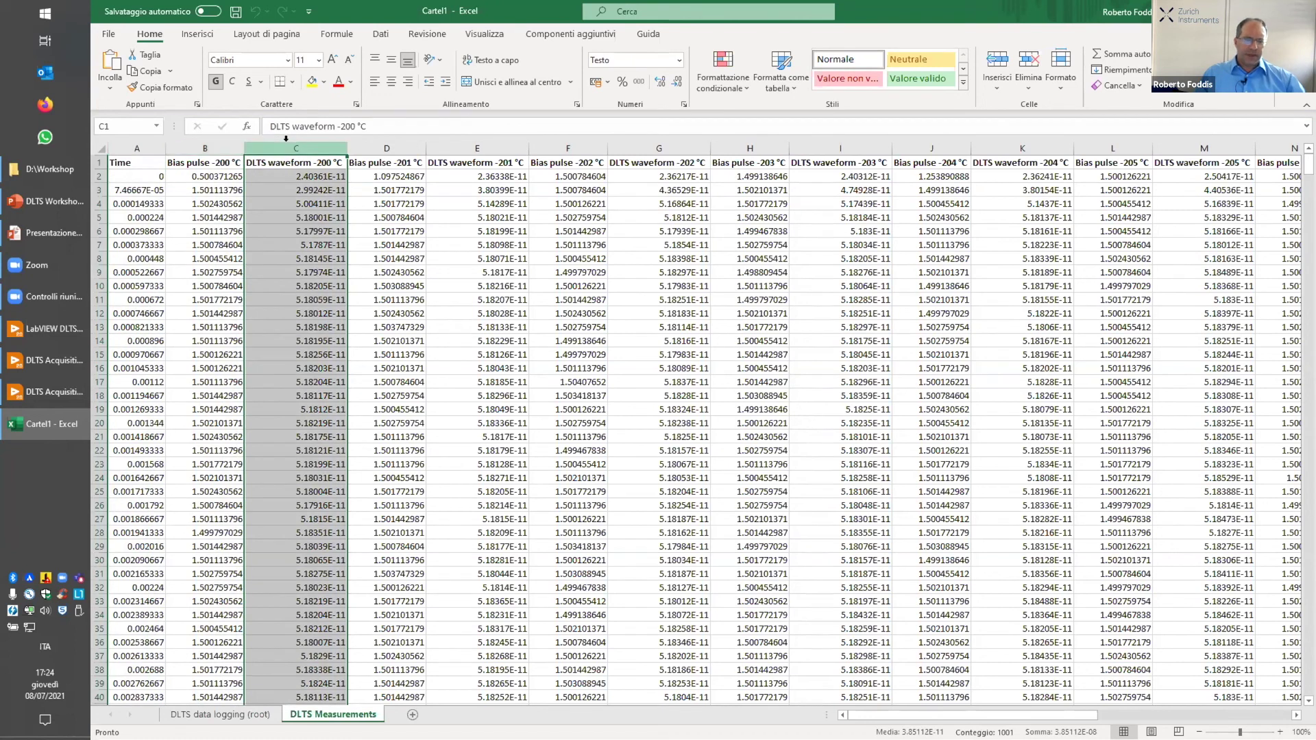
{"action": "left_click", "coordinate": [477, 143]}
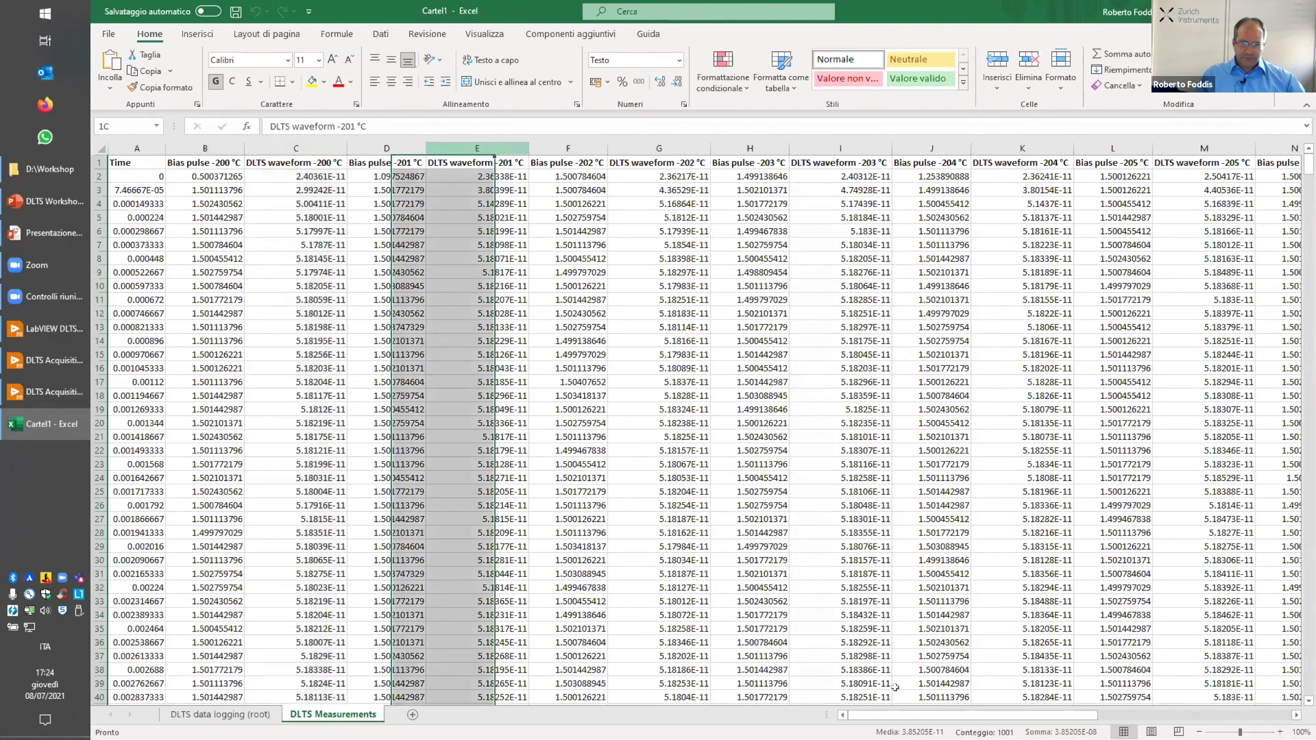
{"action": "left_click_drag", "start_coordinate": [902, 713], "coordinate": [921, 713]}
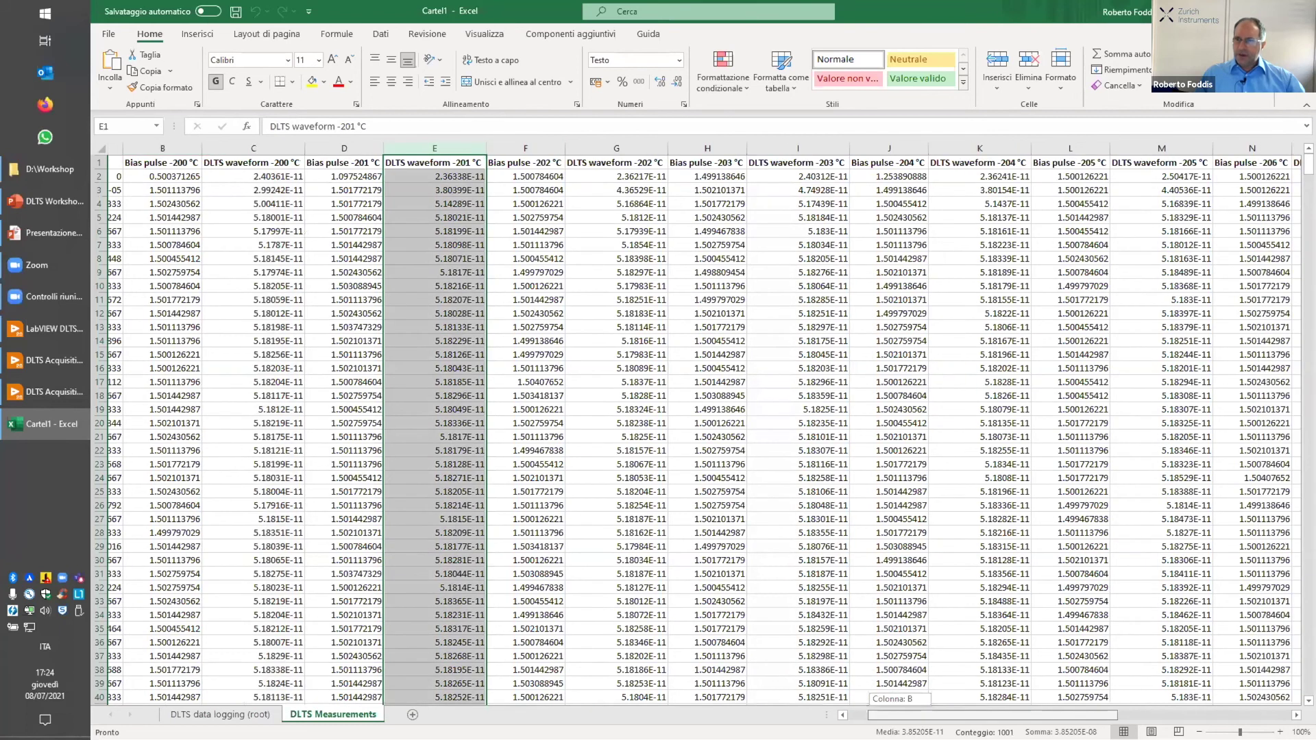
{"action": "left_click_drag", "start_coordinate": [458, 81], "coordinate": [651, 192]}
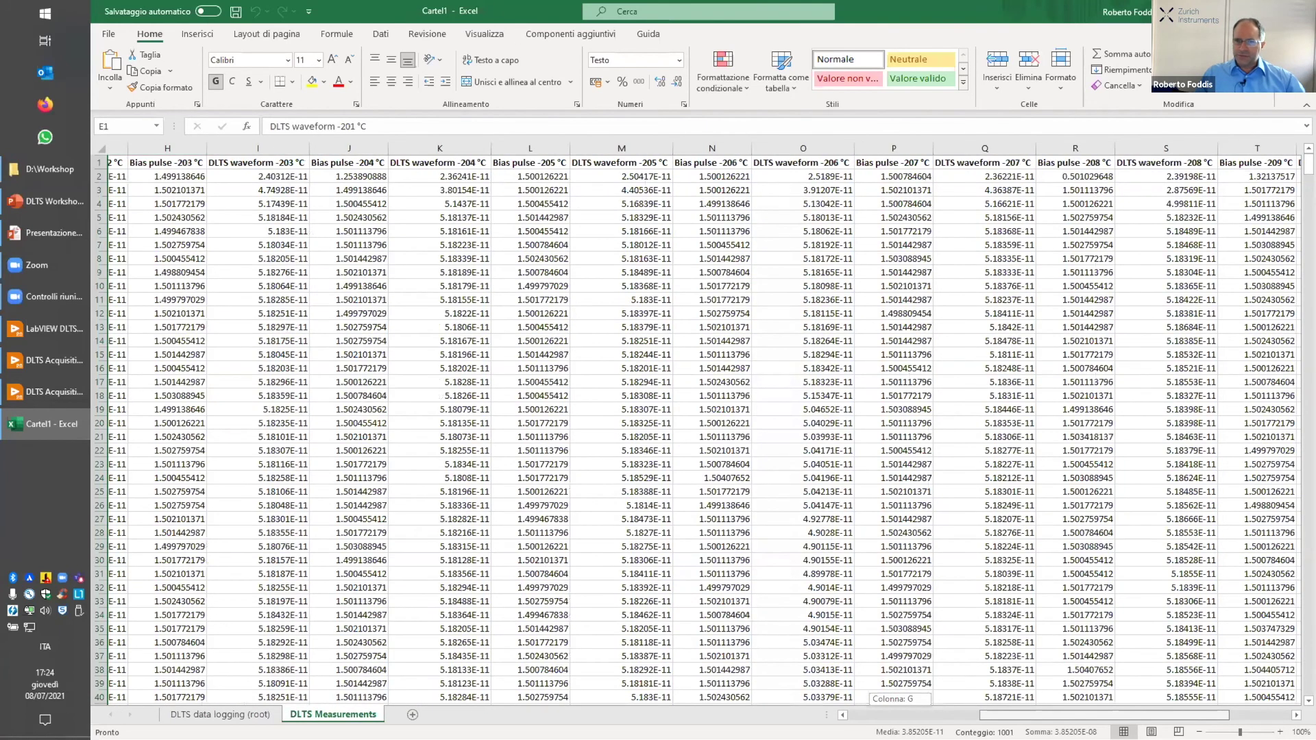
{"action": "scroll", "coordinate": [696, 500], "scroll_direction": "right", "scroll_amount": 2}
{"action": "key", "text": "alt+F4"}
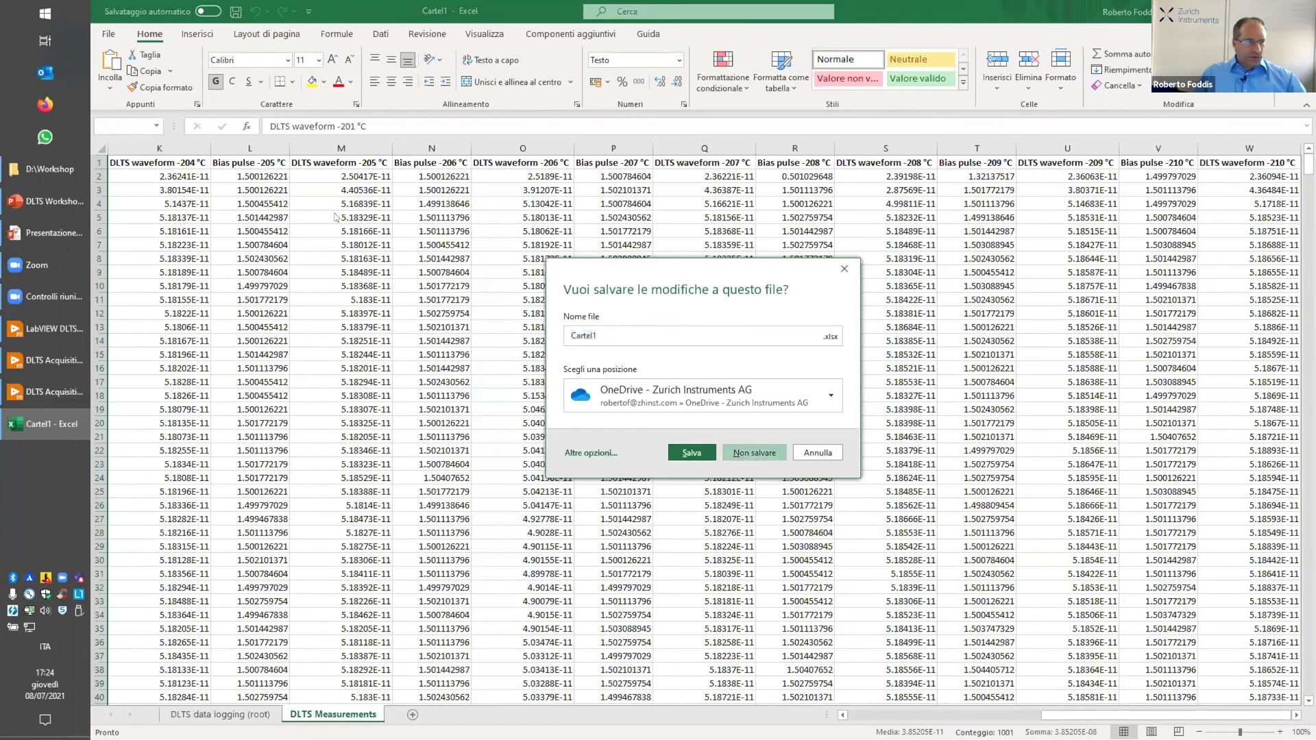
{"action": "key", "text": "n"}
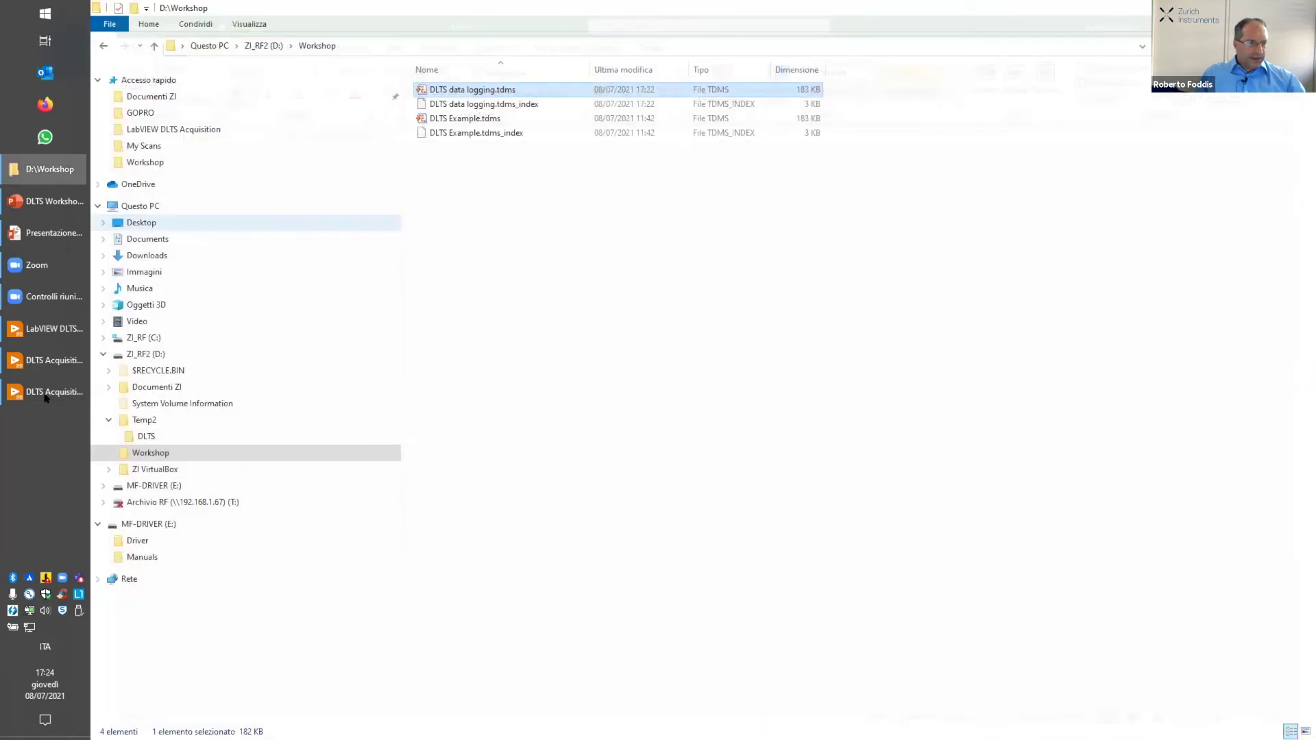
Switch to the PowerPoint slide show and advance to the LabVIEW DLTS Acquisition template architecture slide
{"action": "left_click", "coordinate": [49, 200]}
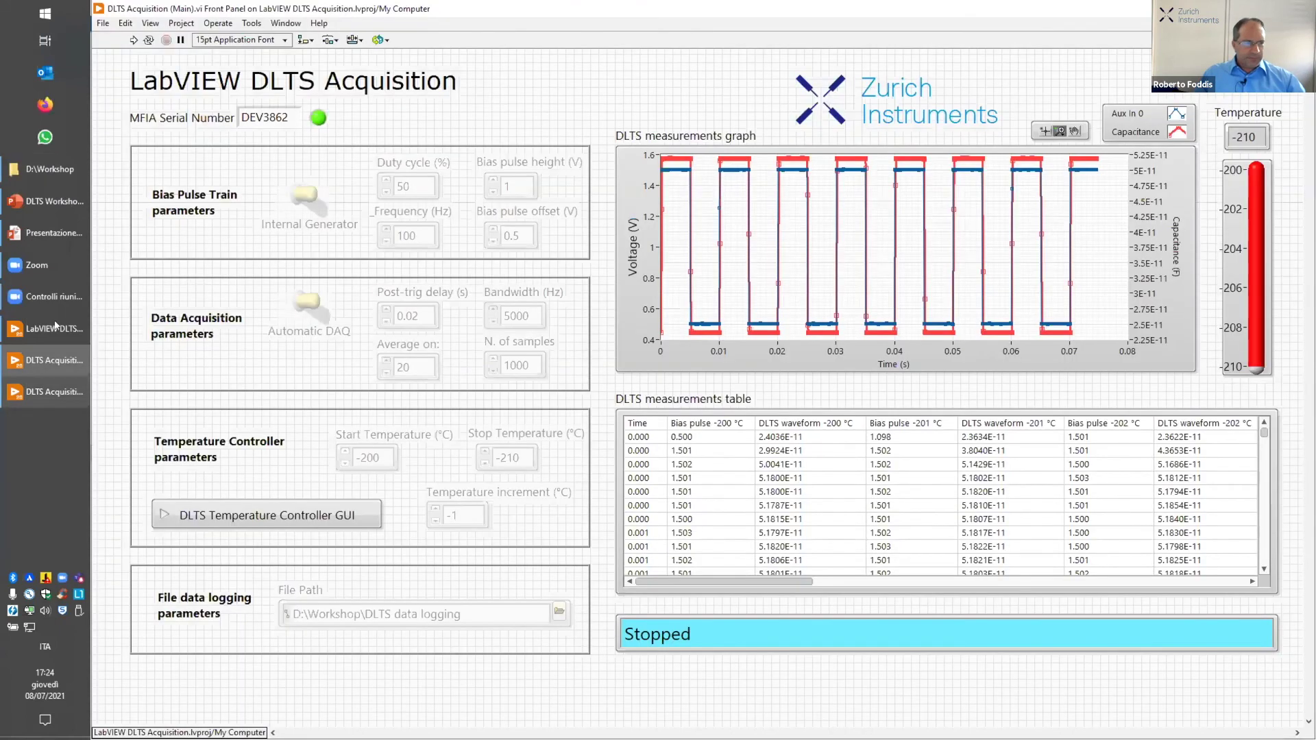
{"action": "left_click", "coordinate": [49, 232]}
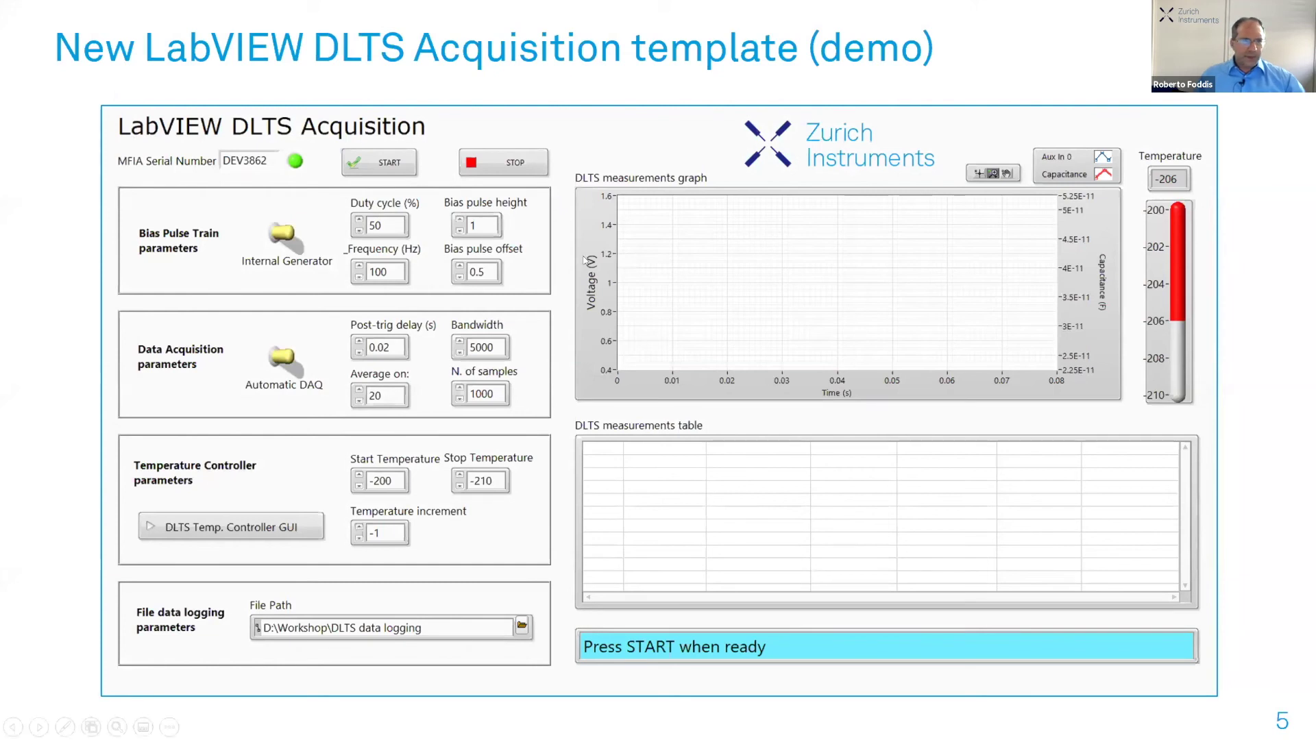
{"action": "left_click", "coordinate": [836, 194]}
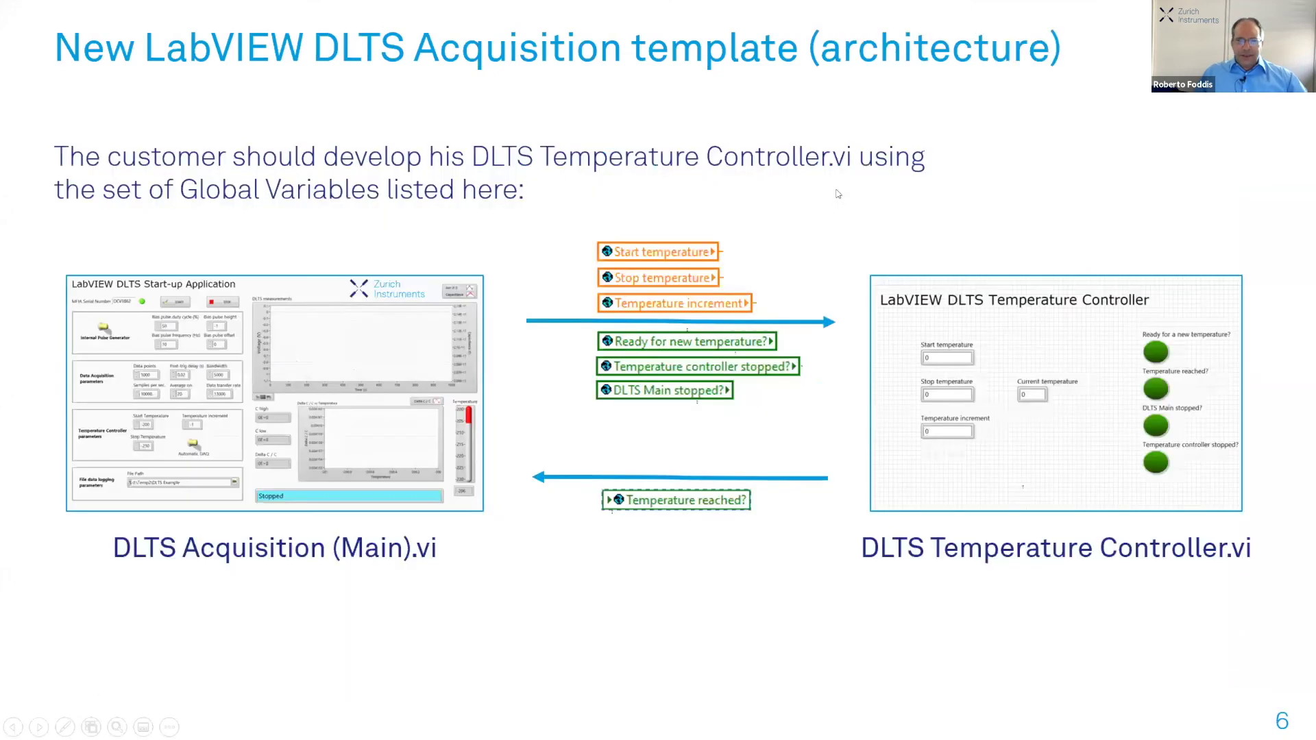